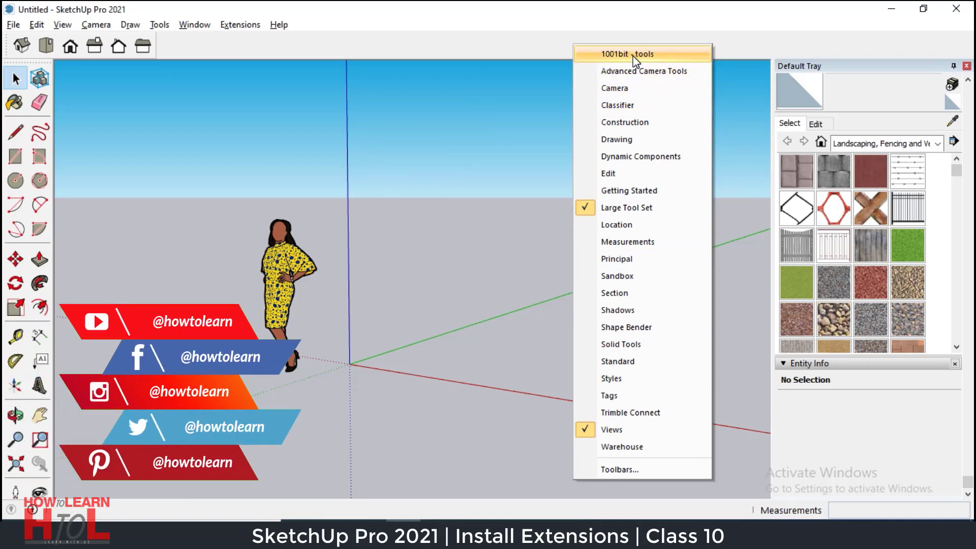
# Step: Open the Extension Manager, disable the Advanced Camera Tools extension and enable it again
pyautogui.click(381, 54)
pyautogui.click(198, 24)
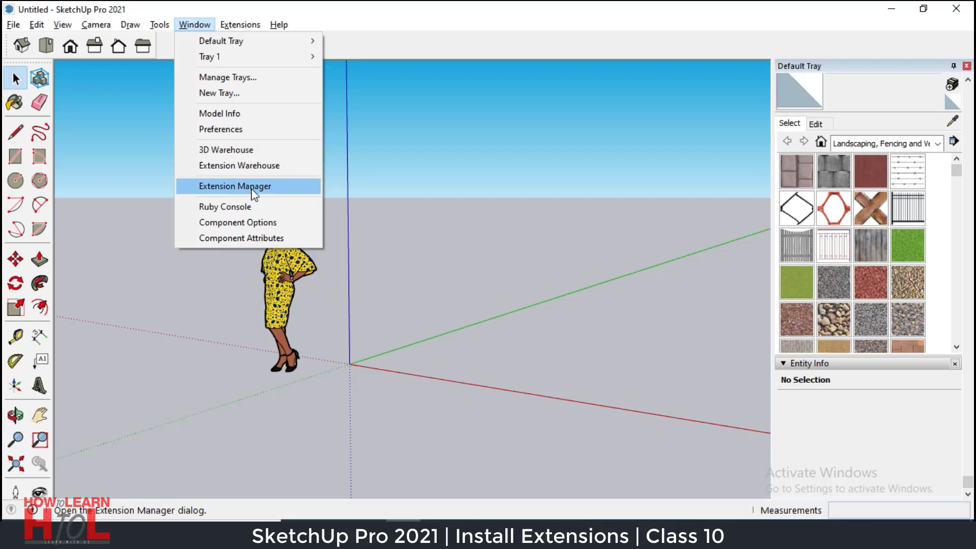
pyautogui.click(235, 191)
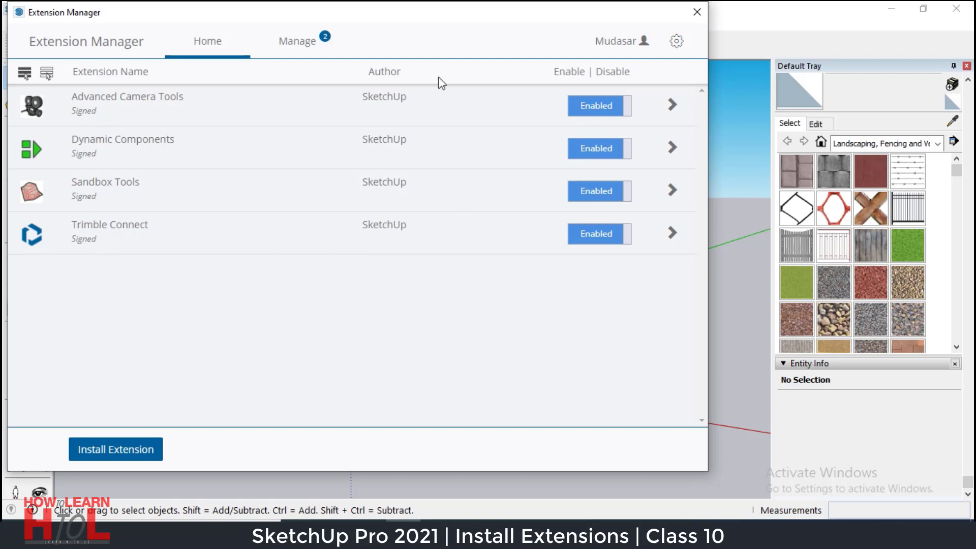
pyautogui.click(586, 106)
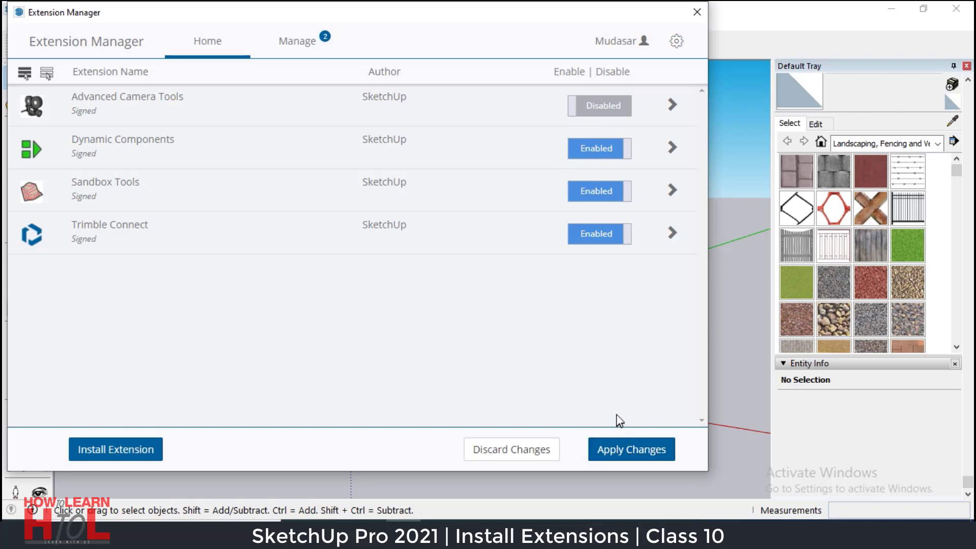
pyautogui.click(599, 105)
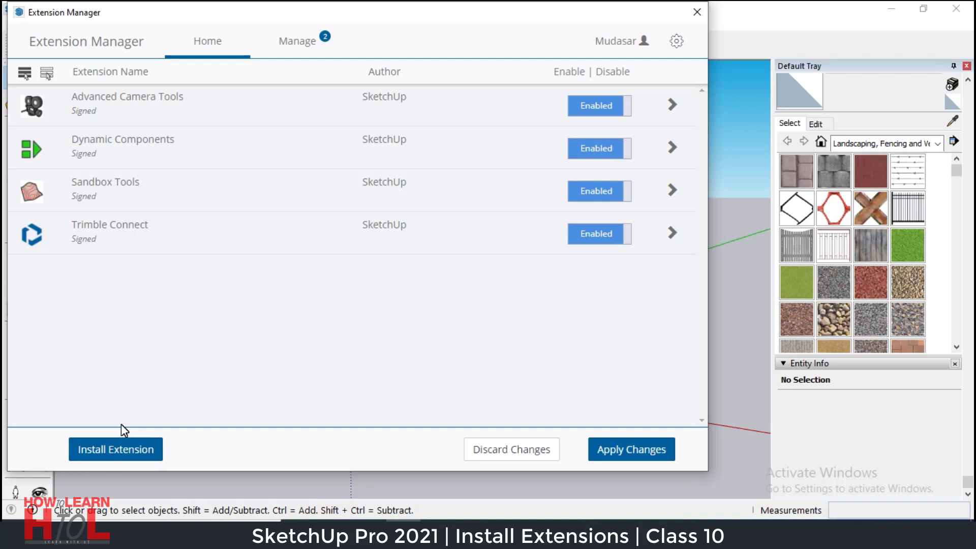
# Step: Inspect the options for installing an extension from a file and for updating or uninstalling extensions, and close the Extension Manager
pyautogui.click(121, 449)
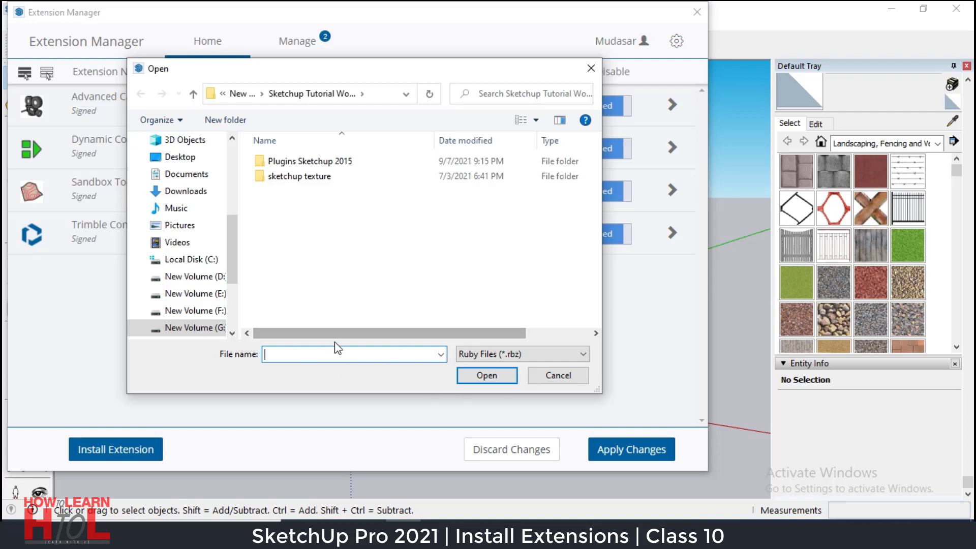
pyautogui.click(568, 379)
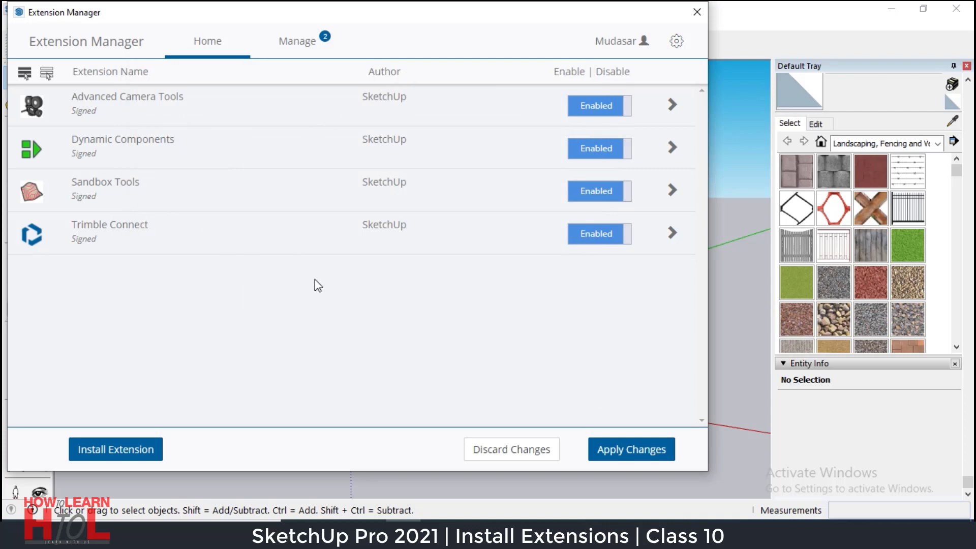
pyautogui.click(307, 43)
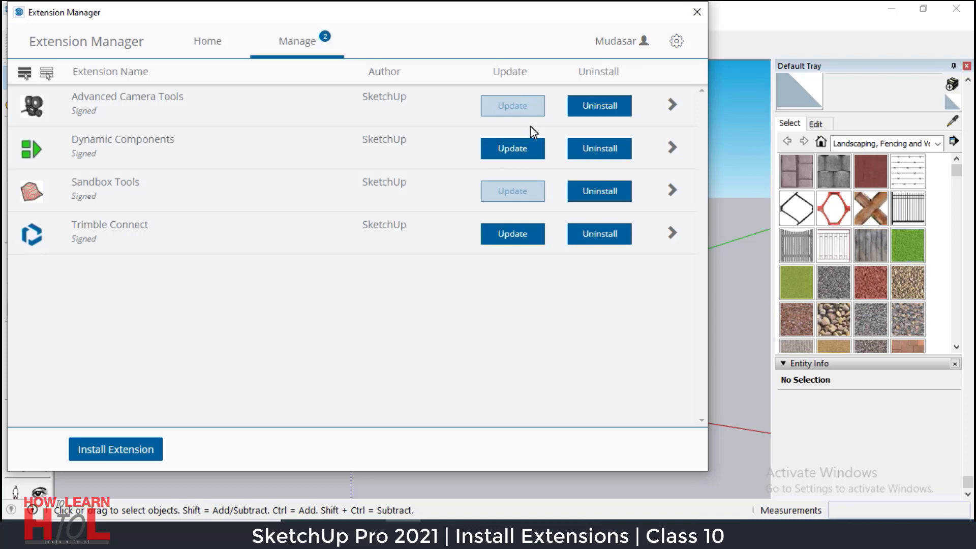
pyautogui.click(215, 43)
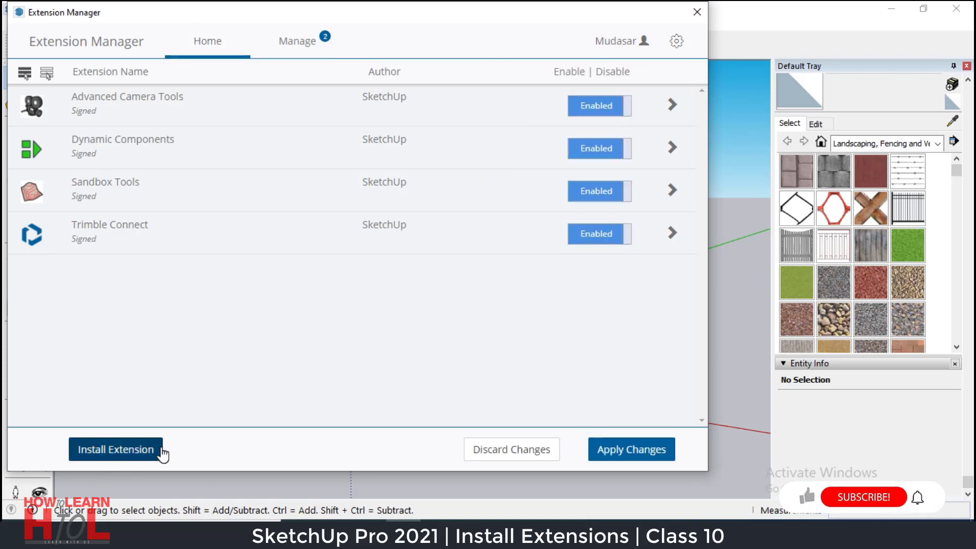
pyautogui.click(697, 11)
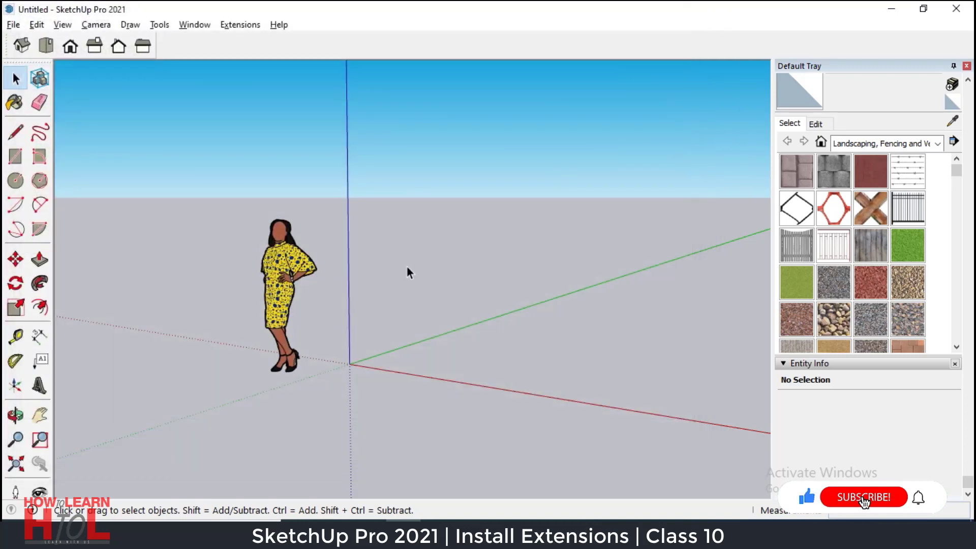
# Step: Open the Extension Warehouse and review its list of extension categories
pyautogui.click(192, 27)
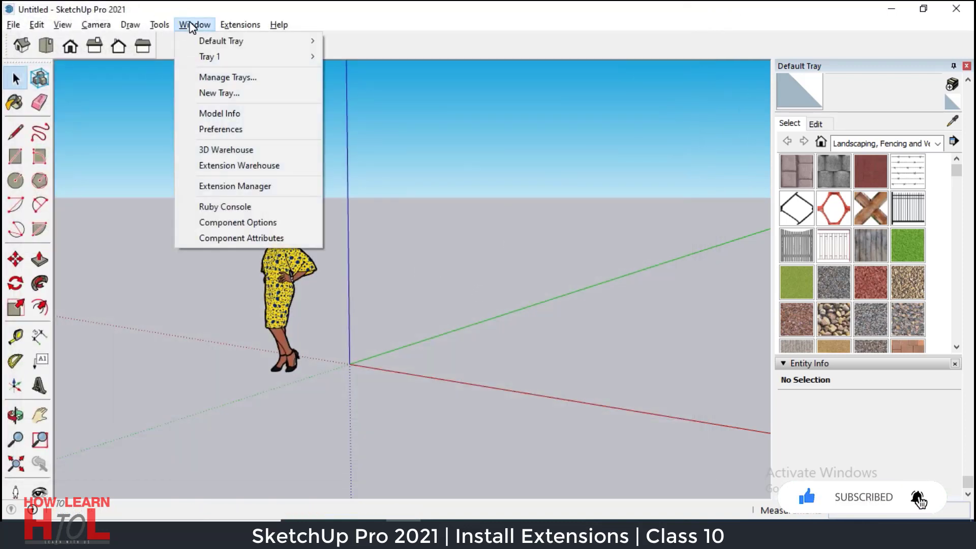
pyautogui.click(242, 166)
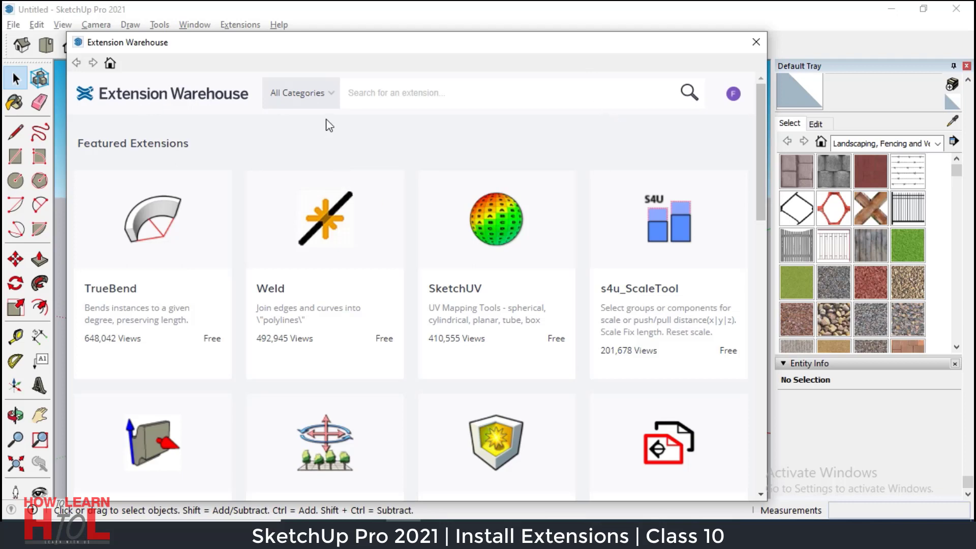
pyautogui.click(328, 96)
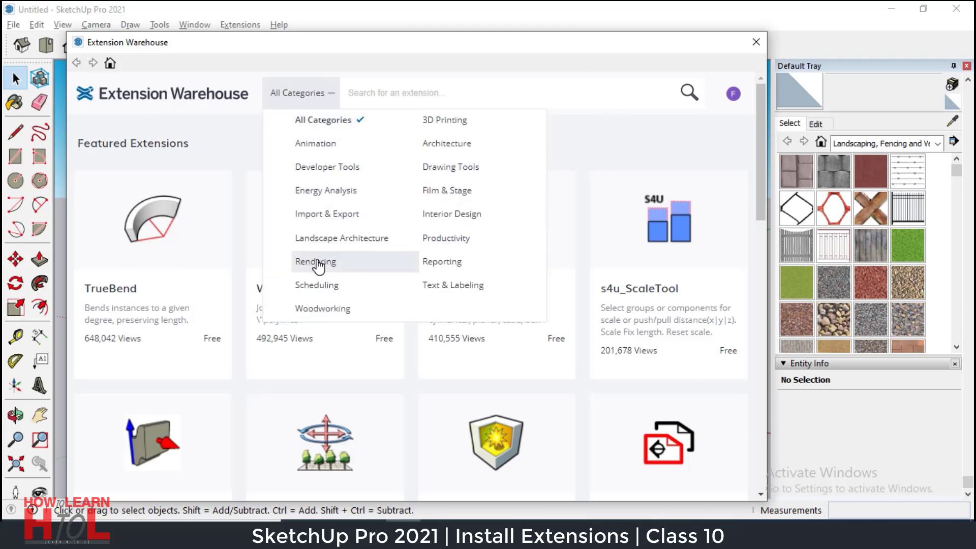
pyautogui.click(617, 138)
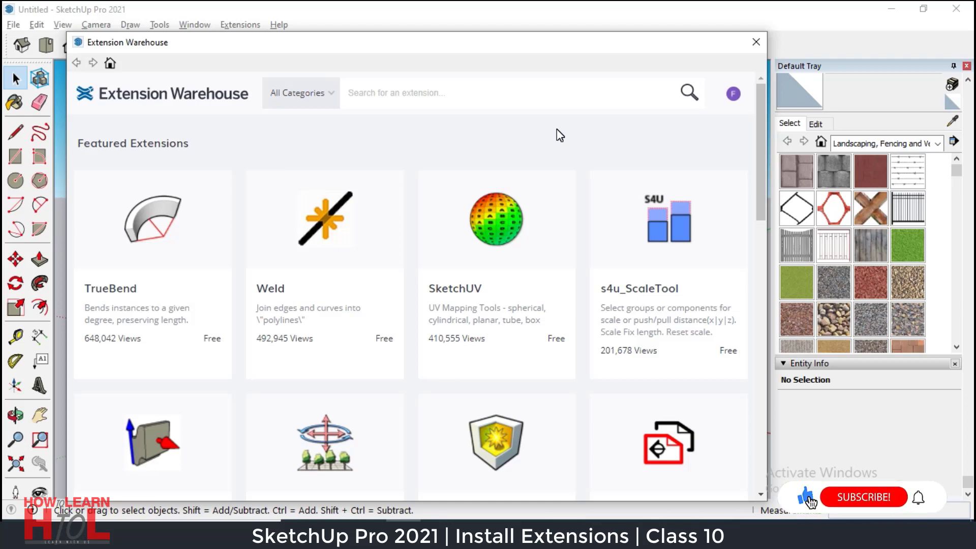
# Step: Browse the featured and top extensions and open the TrueBend extension's page
pyautogui.scroll(-2, 381, 272)
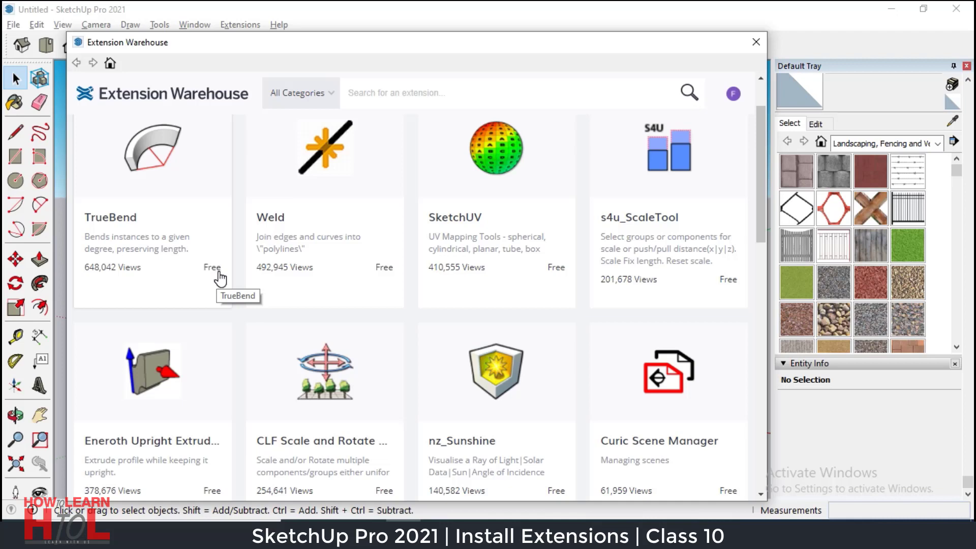
pyautogui.scroll(-6, 236, 300)
pyautogui.scroll(-1, 235, 300)
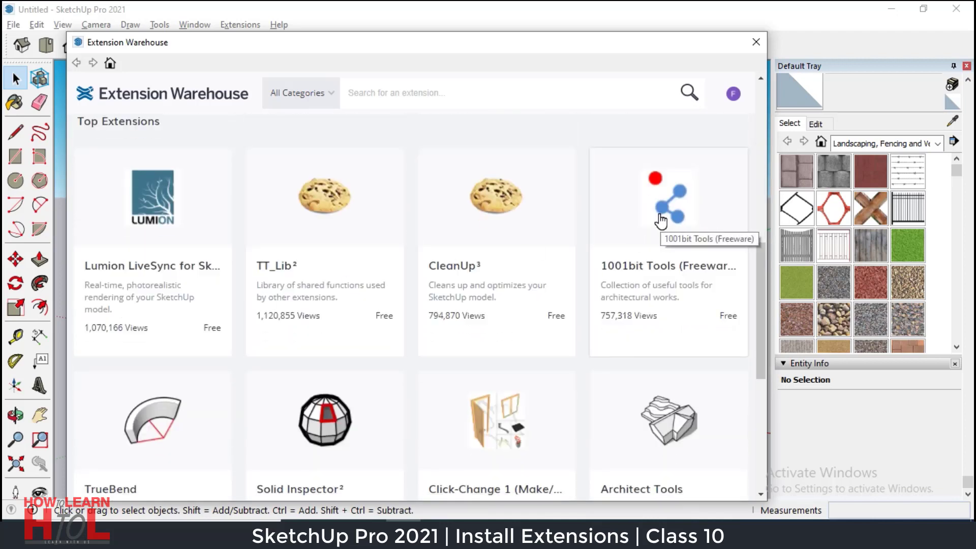
pyautogui.scroll(-2, 519, 305)
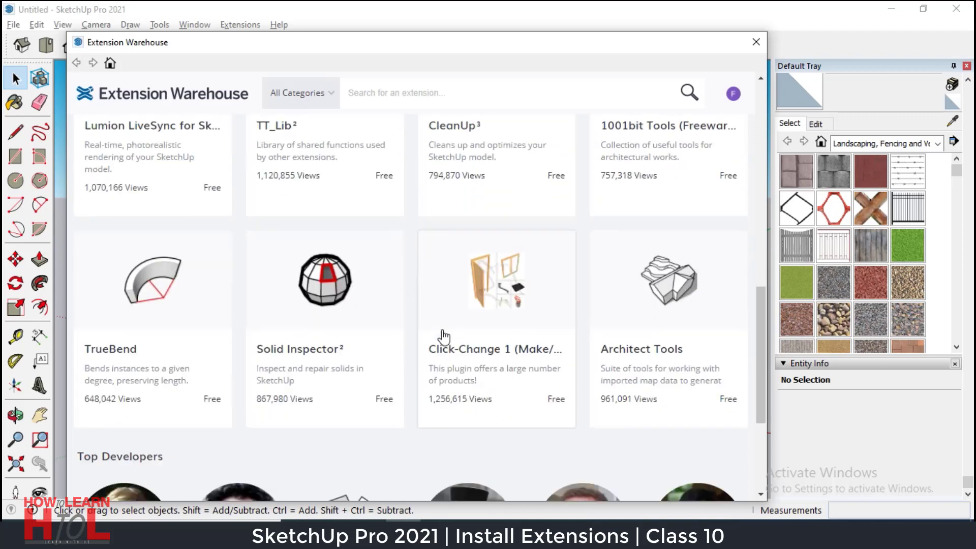
pyautogui.click(138, 288)
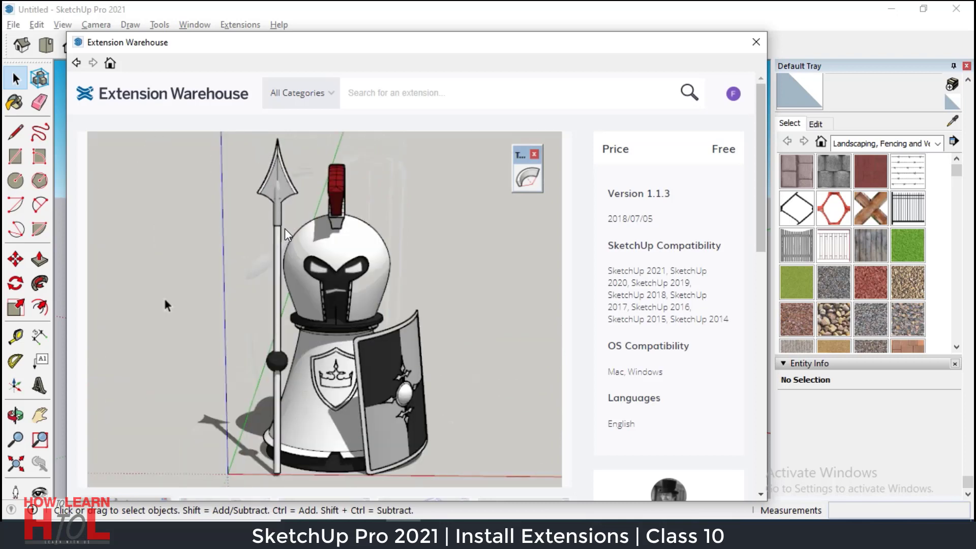
# Step: Install the TrueBend extension, allowing it filesystem access, and close the Extension Warehouse
pyautogui.scroll(-4, 429, 330)
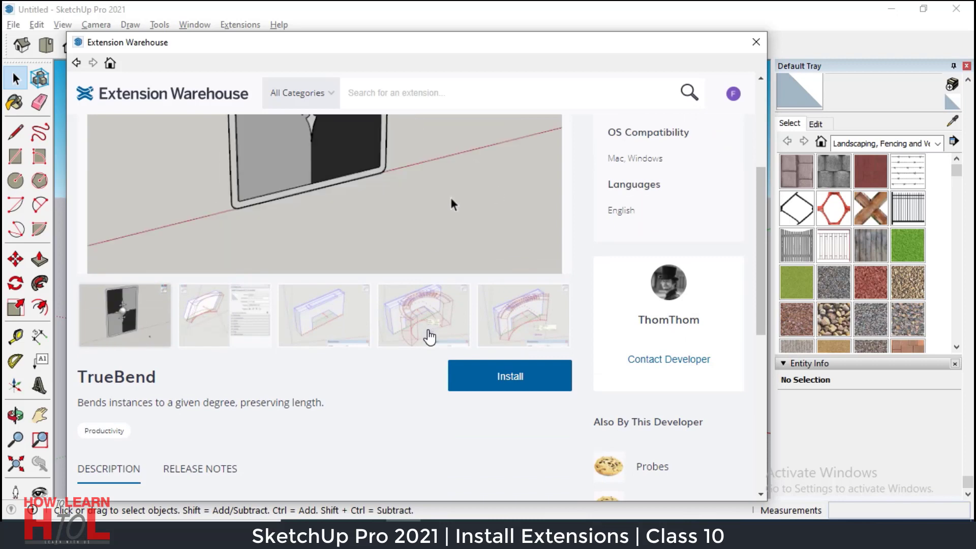
pyautogui.scroll(4, 430, 337)
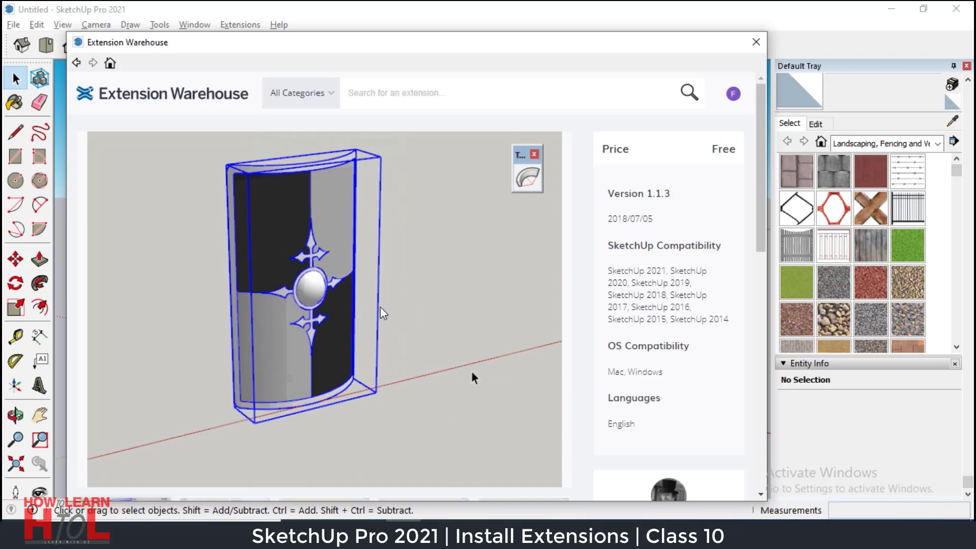
pyautogui.scroll(-7, 590, 304)
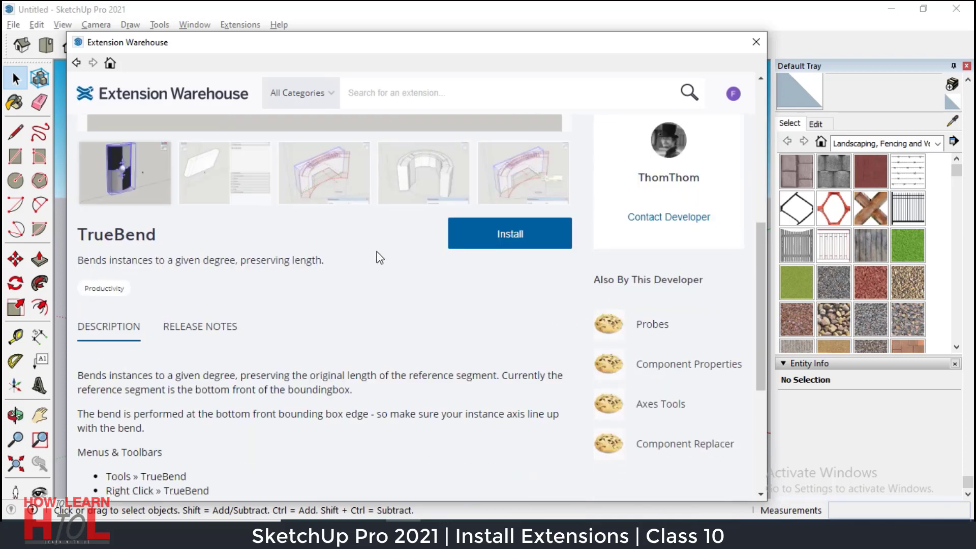
pyautogui.click(514, 234)
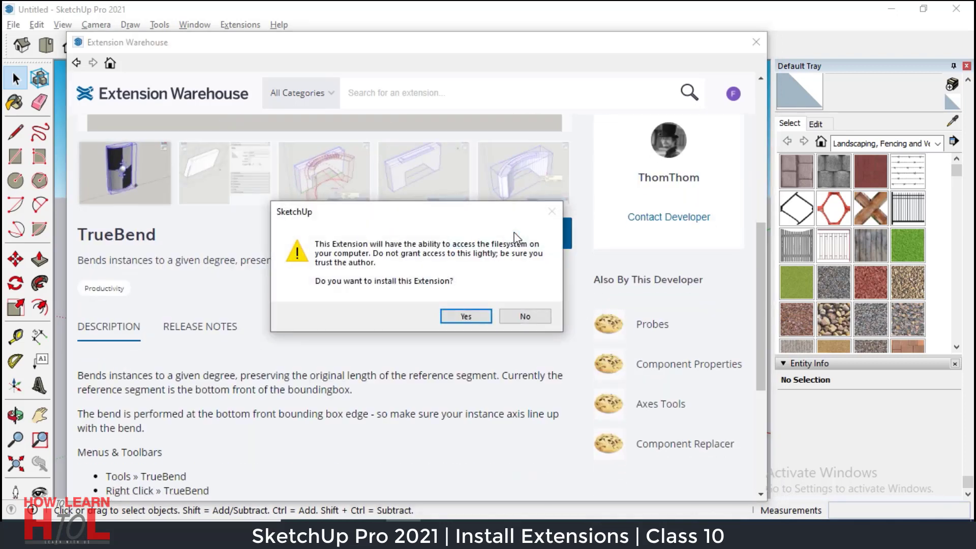
pyautogui.click(467, 318)
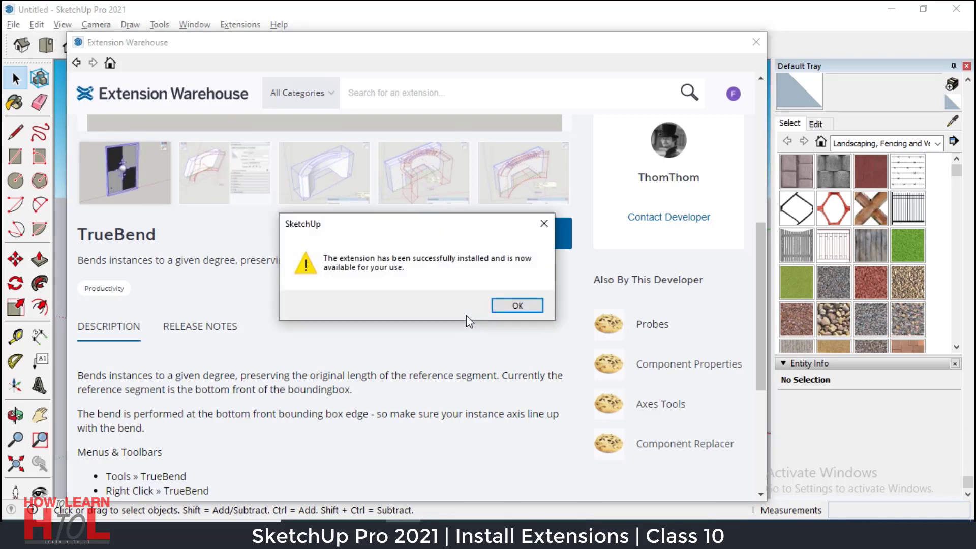
pyautogui.click(516, 306)
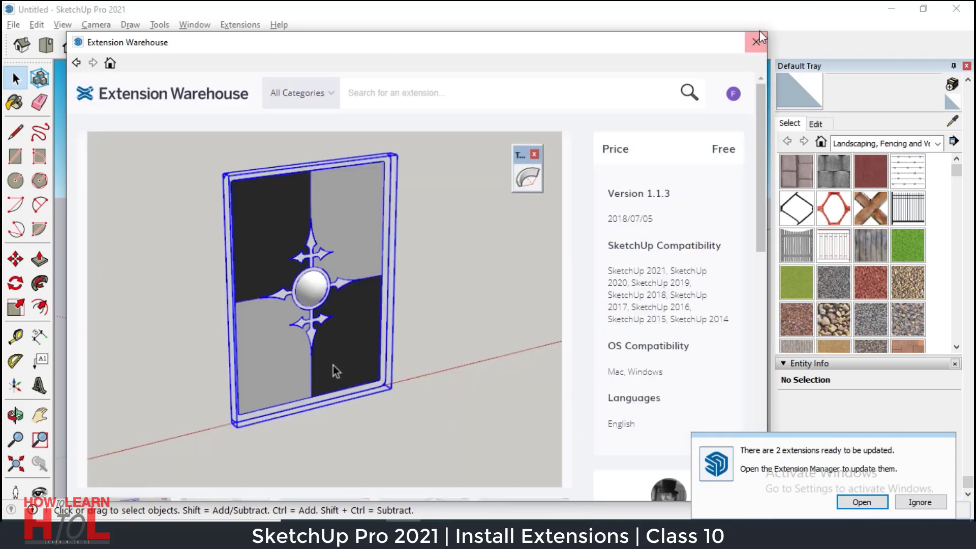
pyautogui.click(757, 43)
pyautogui.click(240, 25)
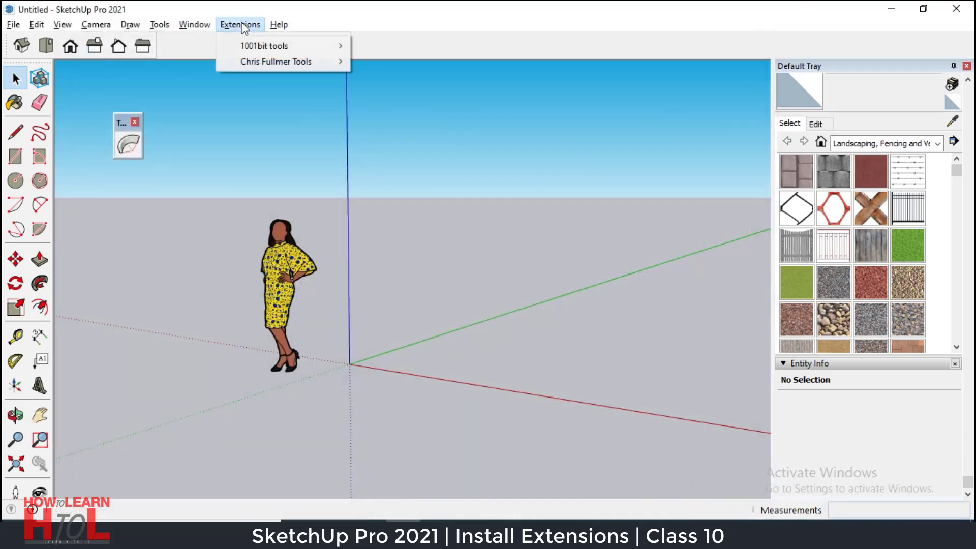
pyautogui.moveTo(265, 64)
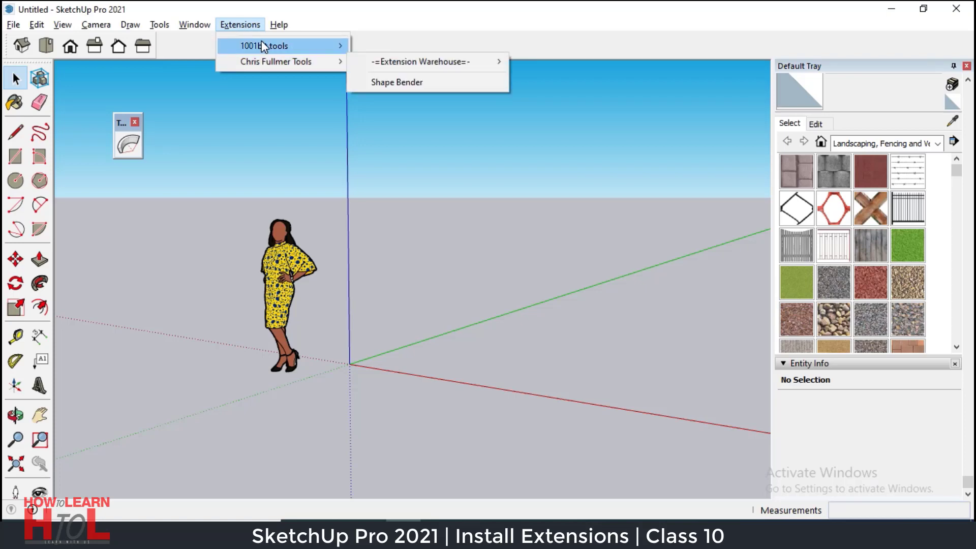
pyautogui.moveTo(183, 30)
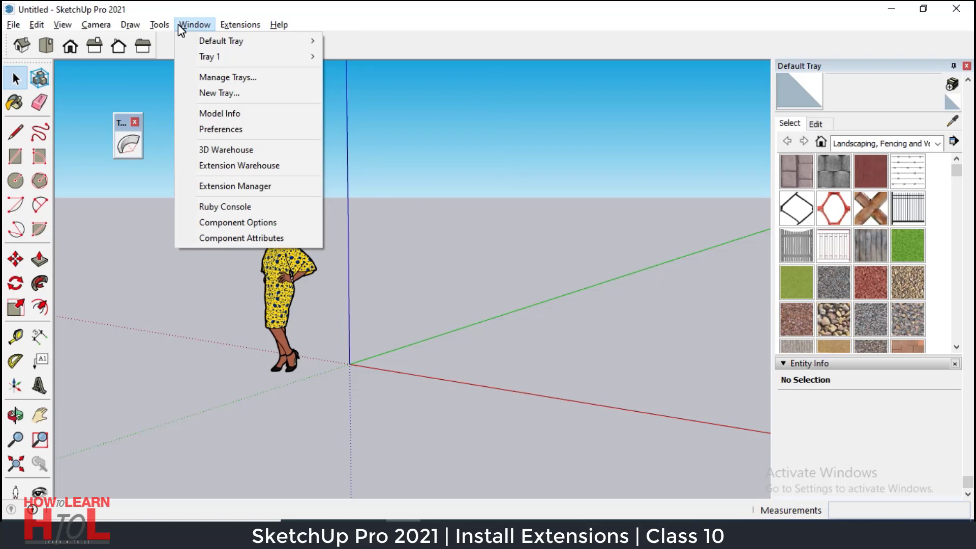
pyautogui.click(517, 148)
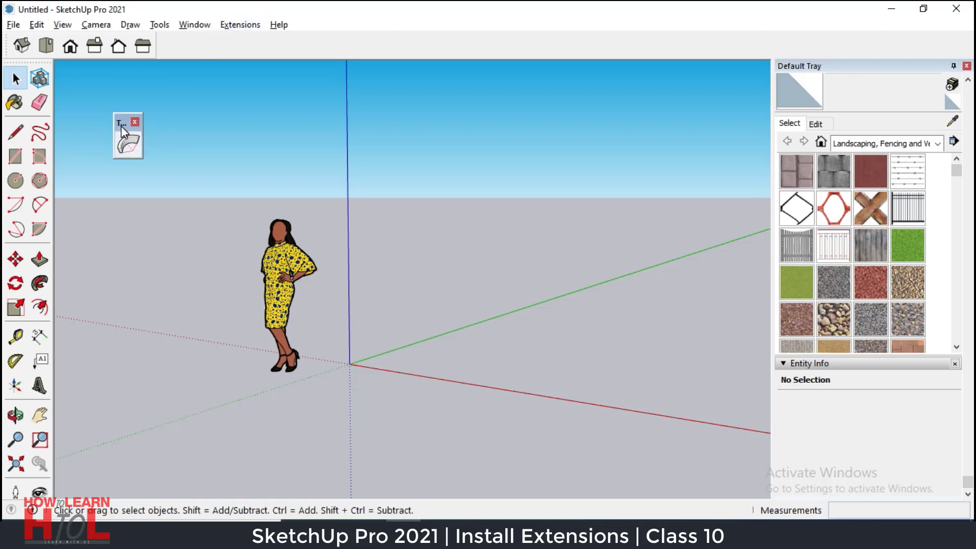
# Step: Close the floating True Bend toolbar and turn it back on from the list of available toolbars
pyautogui.click(135, 123)
pyautogui.click(65, 25)
pyautogui.click(87, 41)
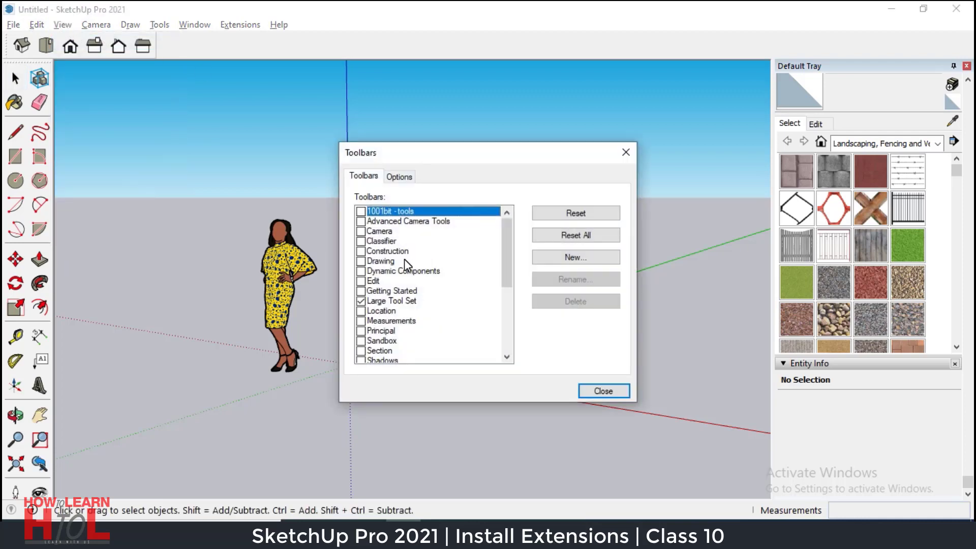
pyautogui.scroll(-3, 404, 258)
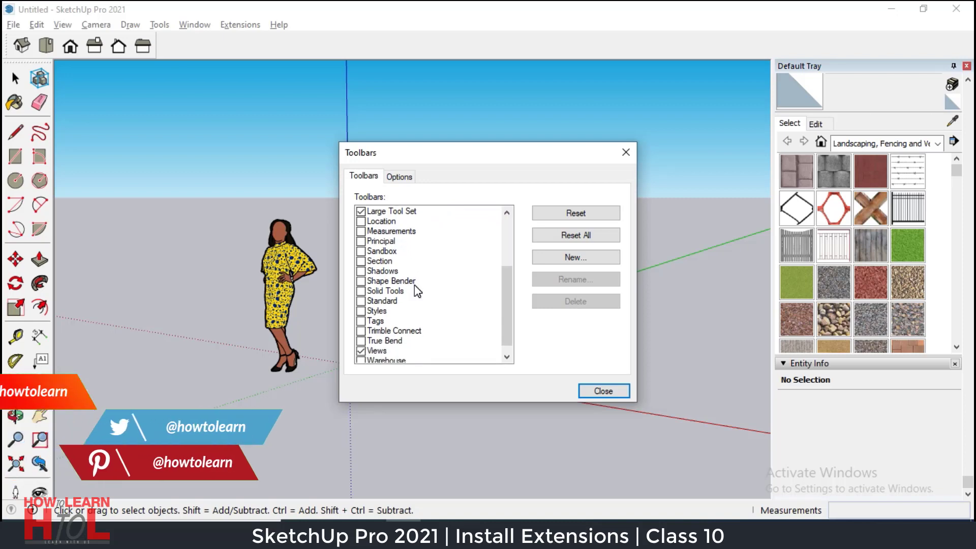
pyautogui.click(360, 341)
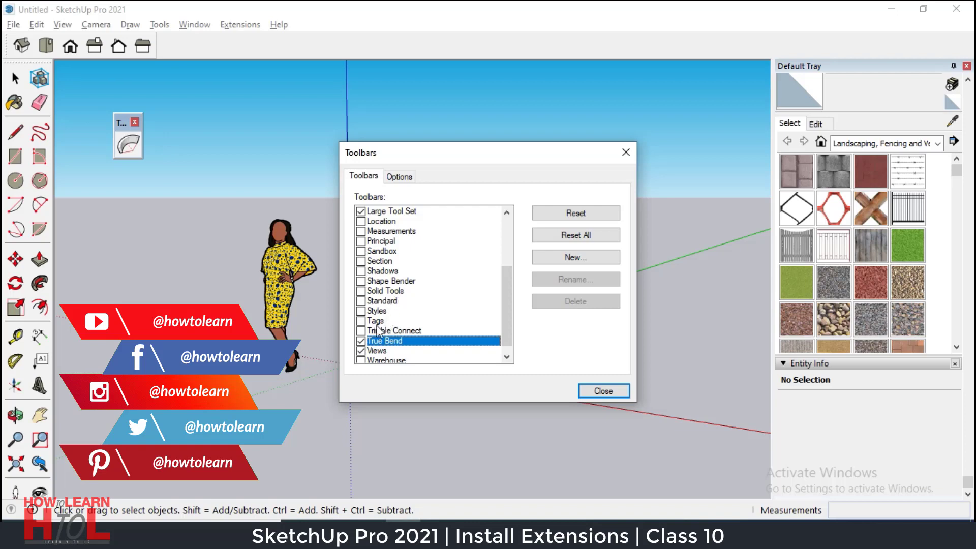
# Step: Turn on the 1001bit - tools toolbar and move it fully into view above the drawing area
pyautogui.scroll(3, 389, 262)
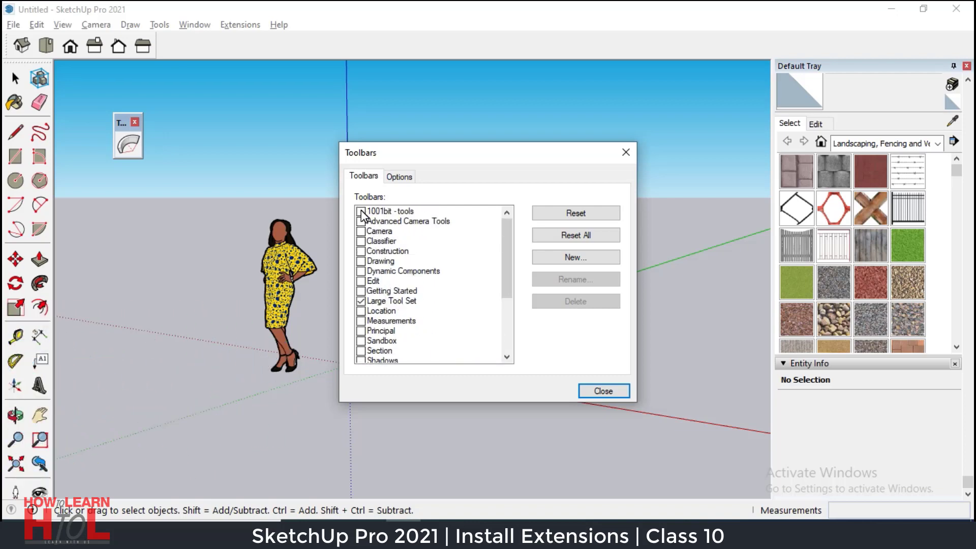
pyautogui.click(361, 211)
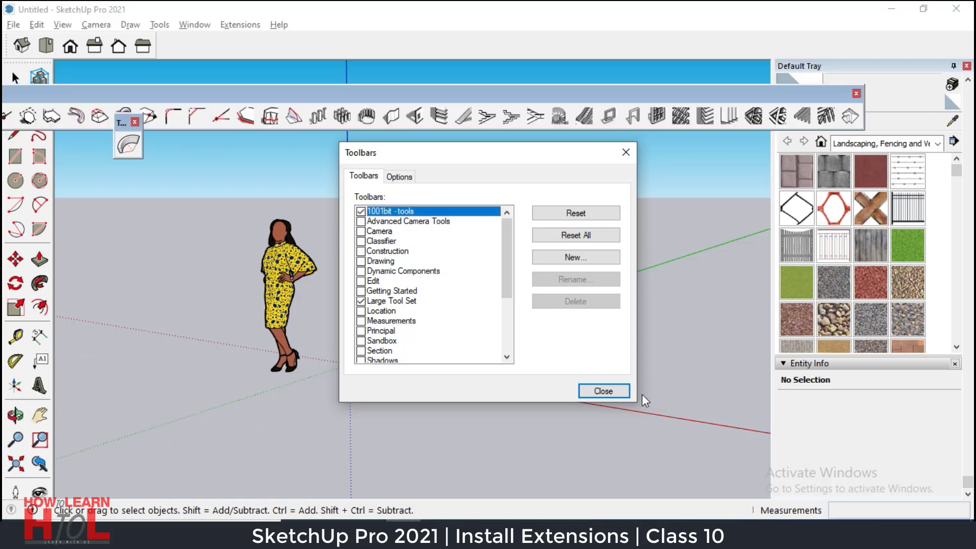
pyautogui.click(605, 391)
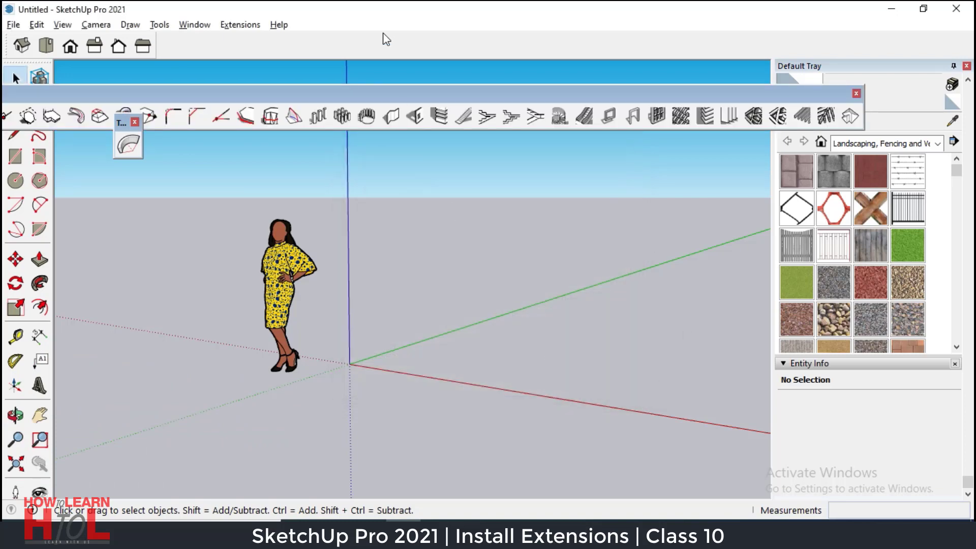
pyautogui.moveTo(395, 93); pyautogui.dragTo(466, 78)
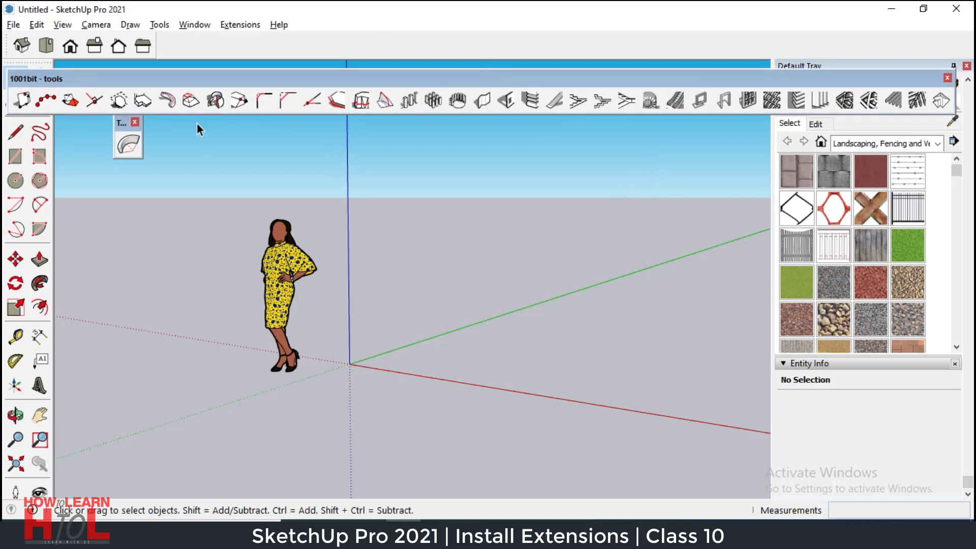
# Step: Close the floating 1001bit - tools and True Bend toolbars
pyautogui.click(947, 78)
pyautogui.click(134, 122)
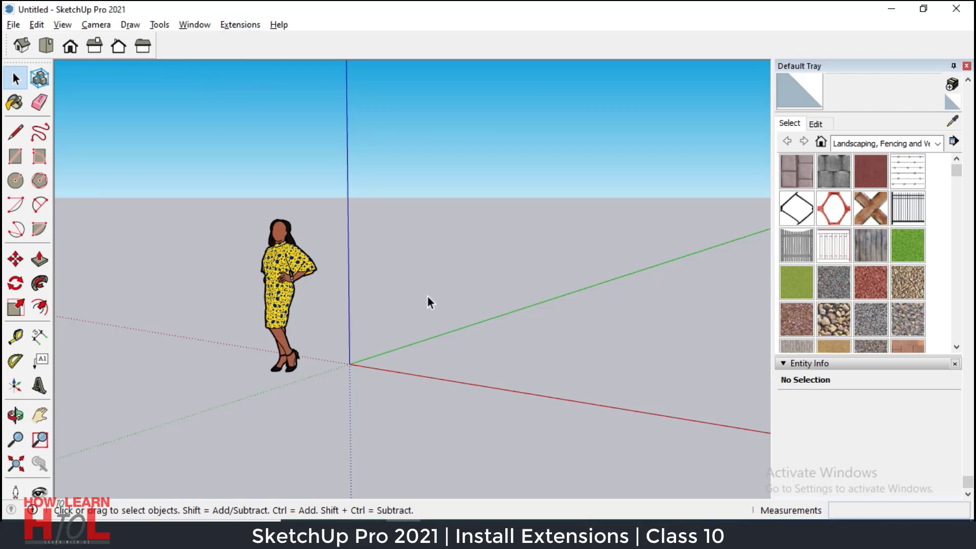
# Step: Switch to the Chrome browser and look over the SketchUcation home page and its sign-in form, closing the form without logging in
pyautogui.hotkey('alt', 'Tab')
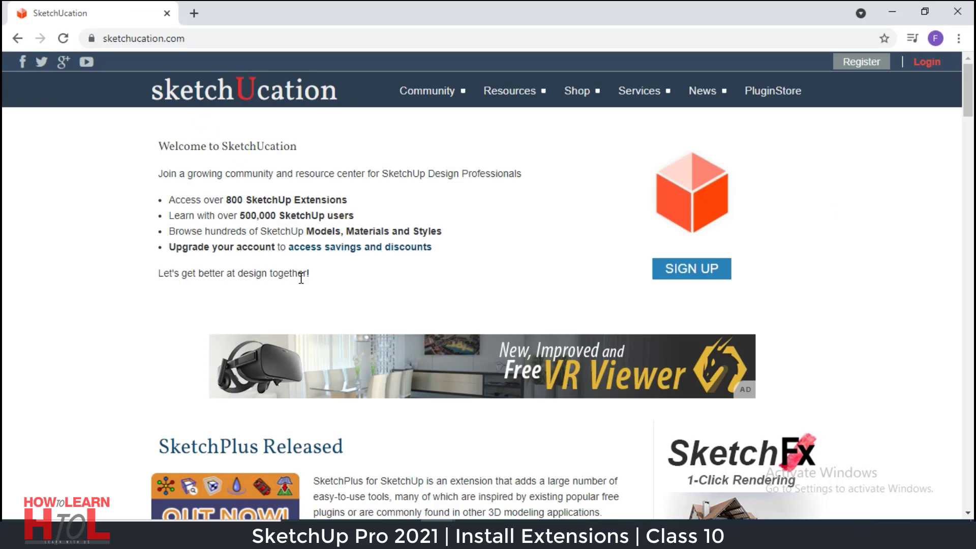
pyautogui.scroll(-4, 307, 405)
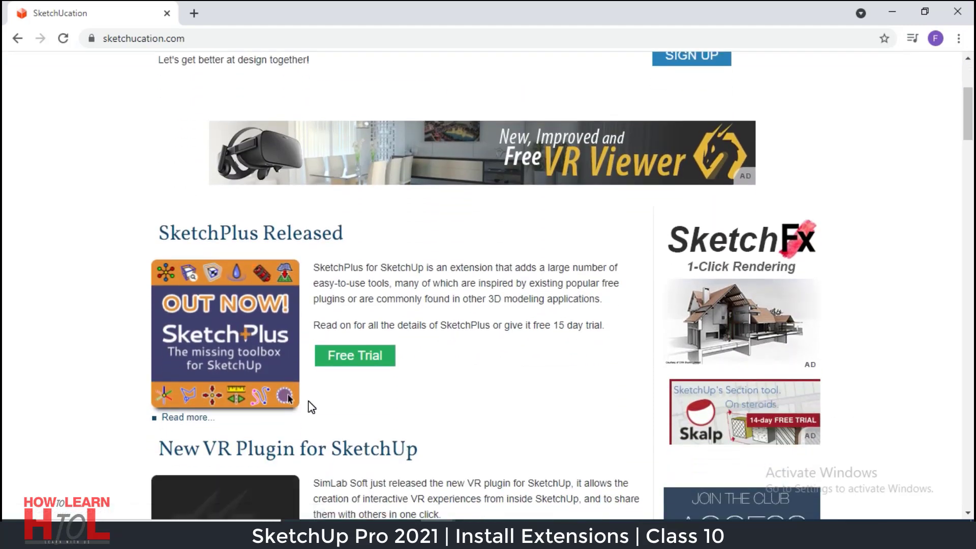
pyautogui.scroll(4, 320, 404)
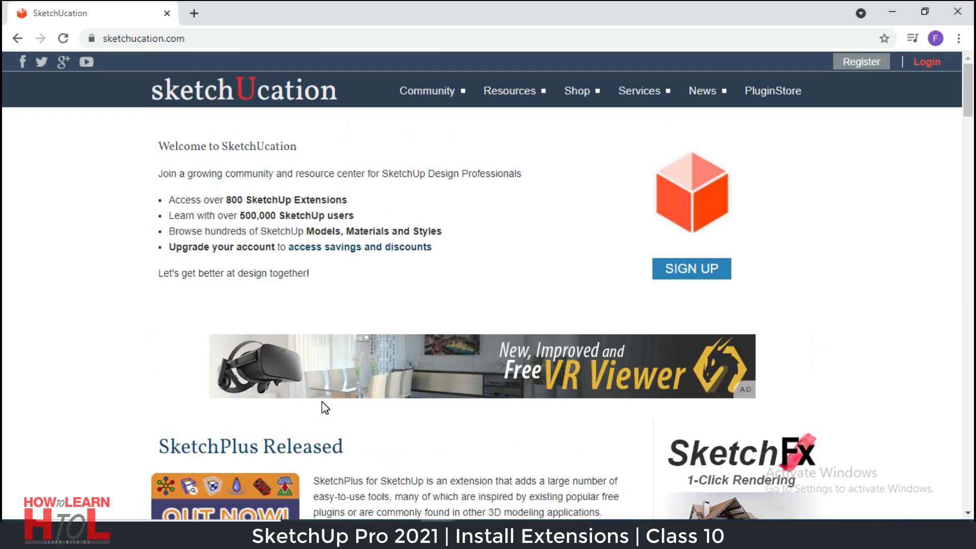
pyautogui.click(933, 66)
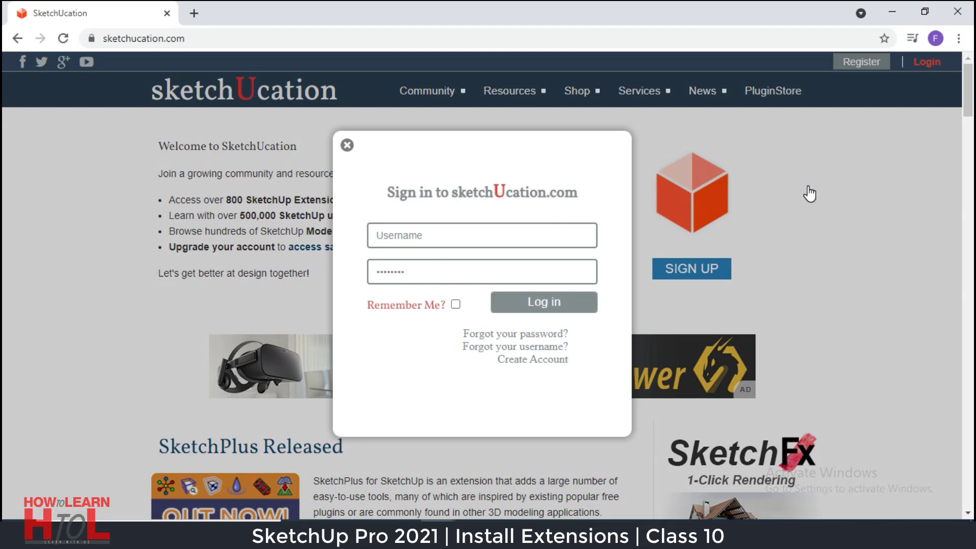
pyautogui.click(347, 145)
# Step: Open the SketchUcation registration page and compare the Basic, Premium+ and Premium plans and the free joining option
pyautogui.click(860, 65)
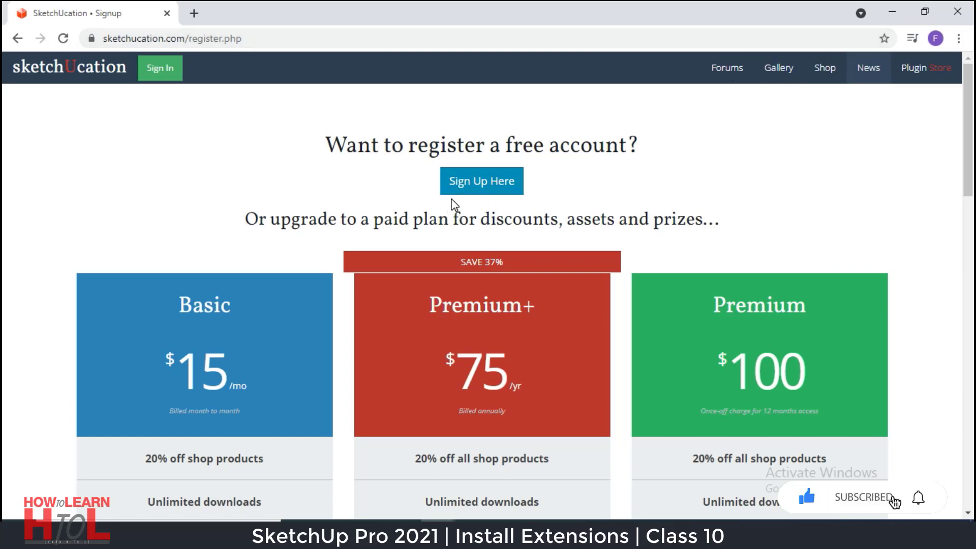
pyautogui.scroll(-3, 193, 346)
pyautogui.moveTo(193, 345)
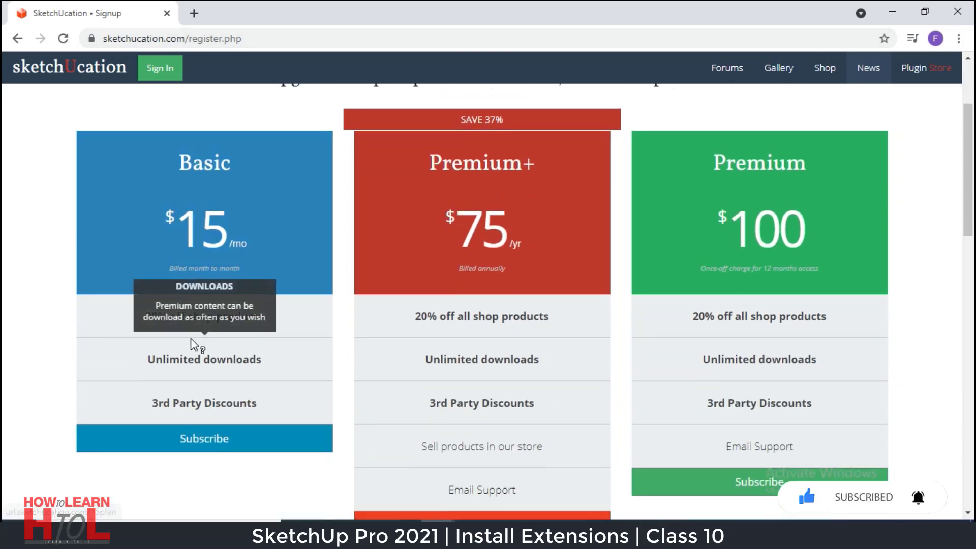
pyautogui.scroll(3, 193, 346)
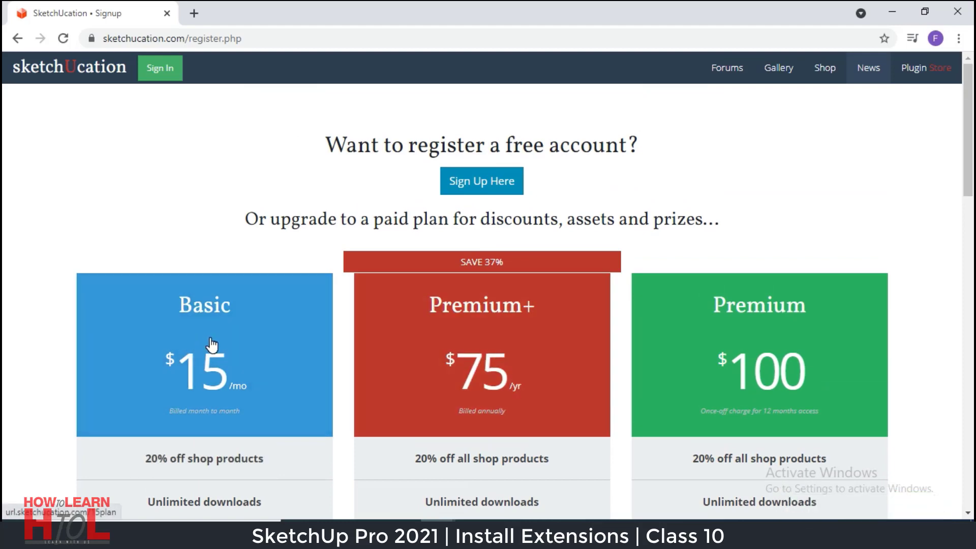
pyautogui.scroll(-3, 212, 346)
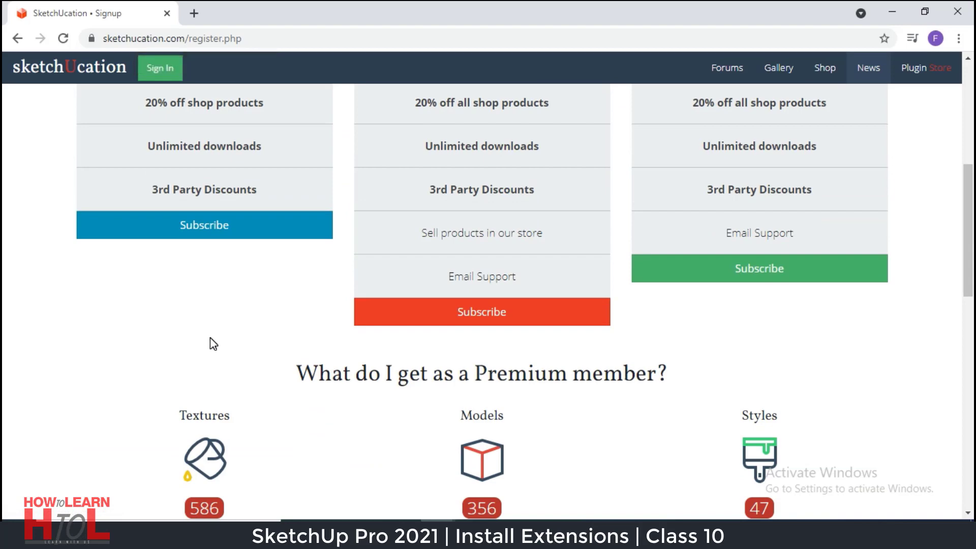
pyautogui.scroll(-4, 300, 340)
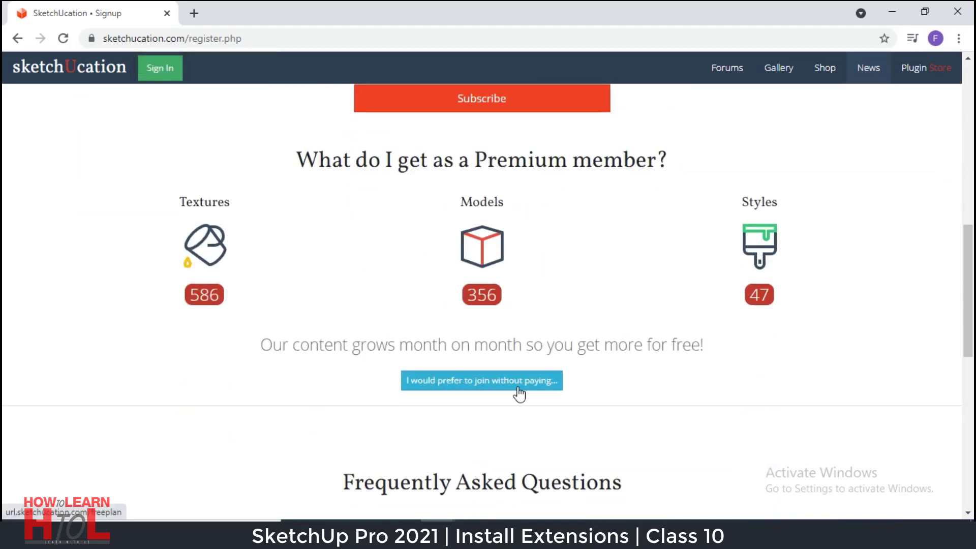
# Step: Open the registration form for joining without paying and review its required fields, leaving them all empty
pyautogui.click(473, 384)
pyautogui.scroll(11, 538, 385)
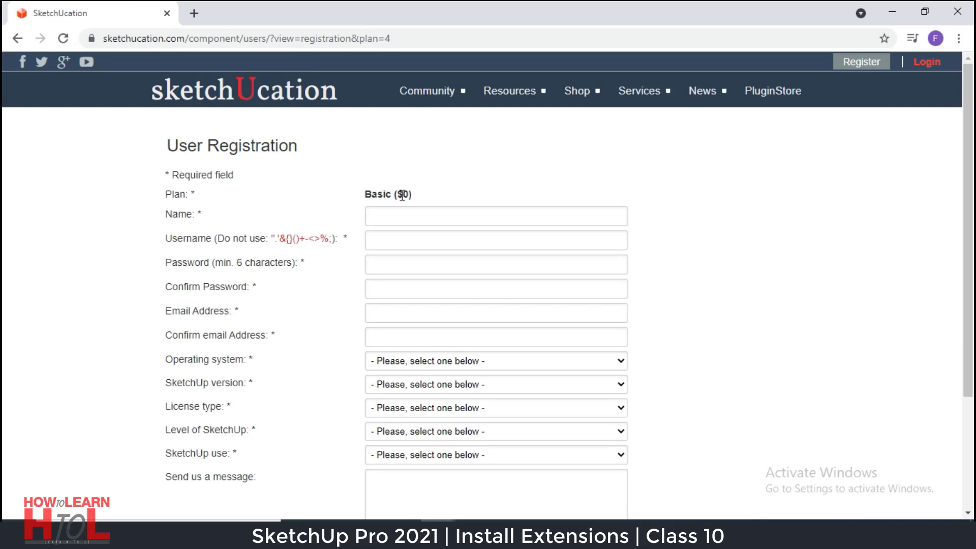
pyautogui.click(372, 214)
pyautogui.click(395, 237)
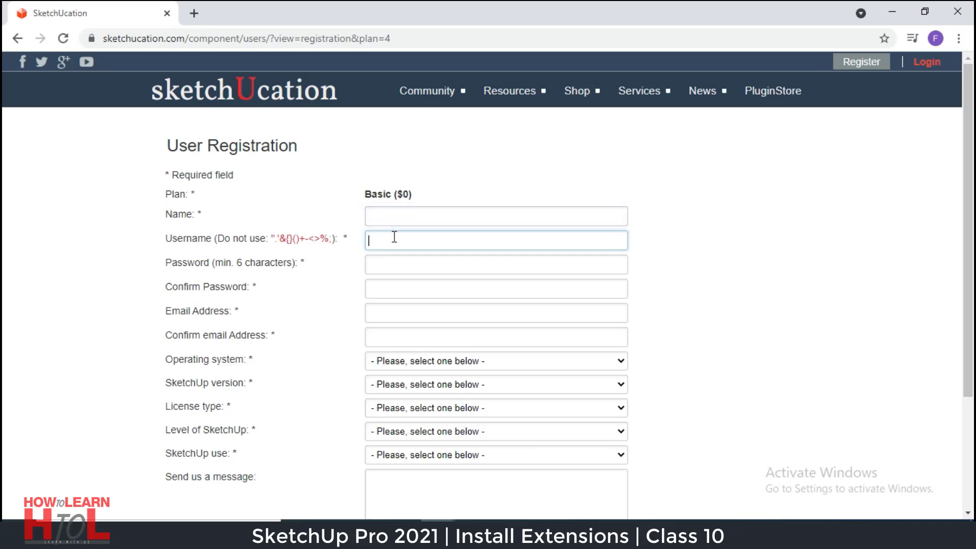
pyautogui.click(385, 264)
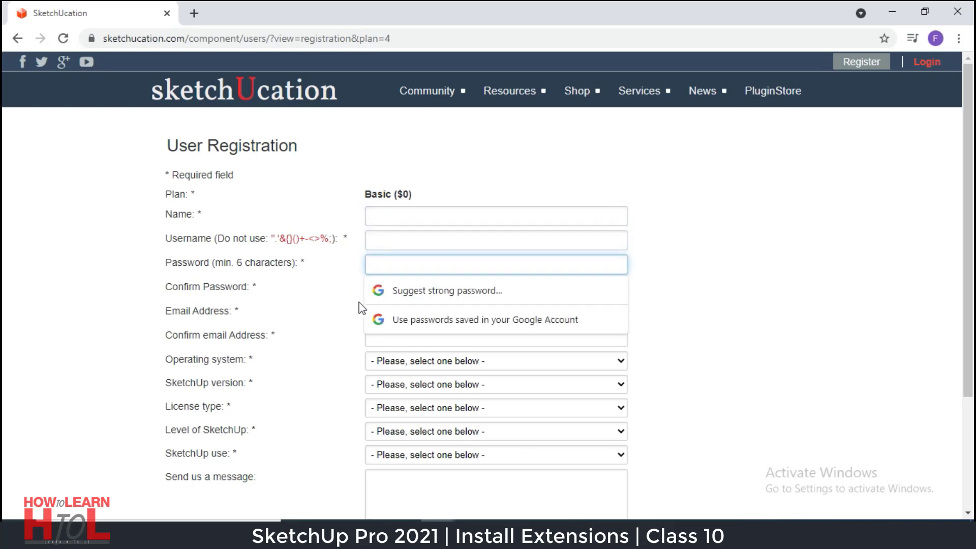
pyautogui.click(244, 303)
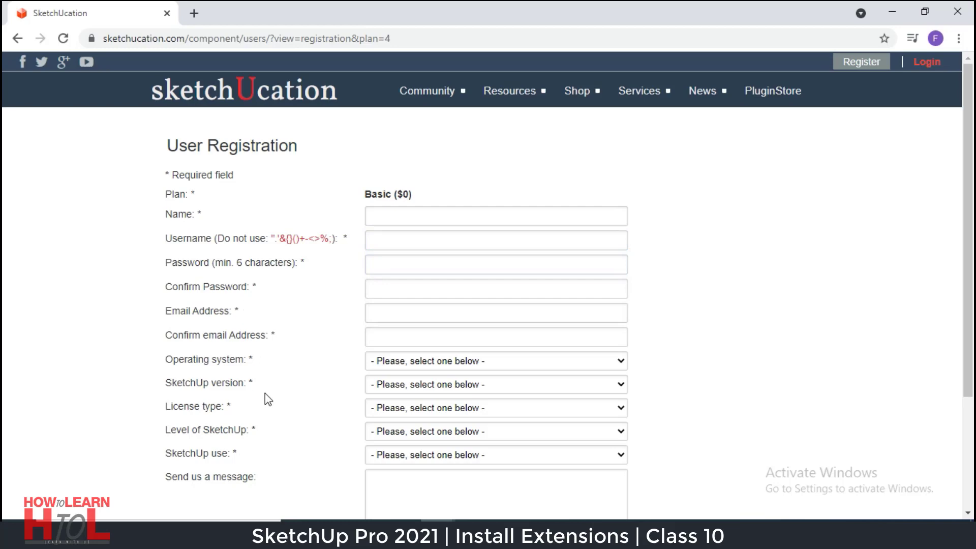
pyautogui.scroll(-3, 365, 361)
pyautogui.scroll(2, 363, 357)
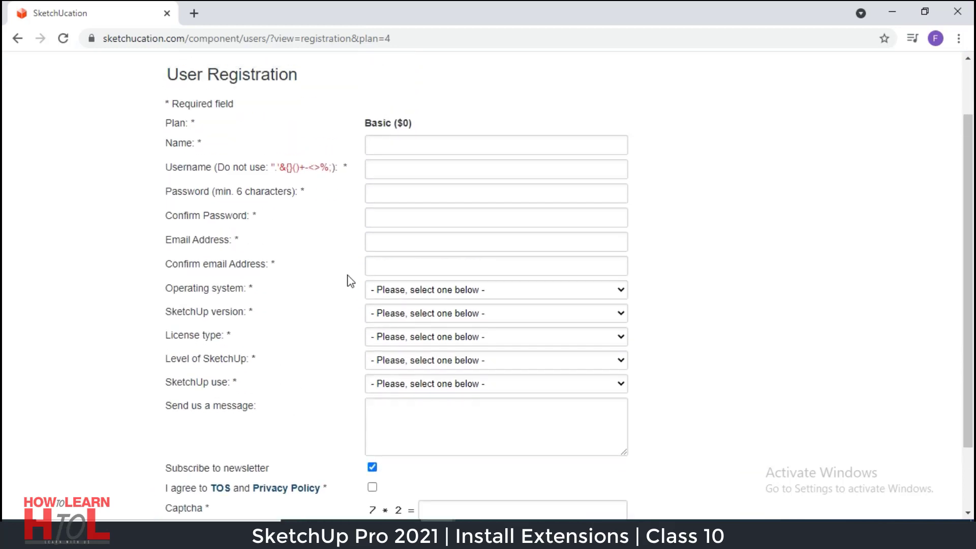
pyautogui.scroll(-2, 326, 377)
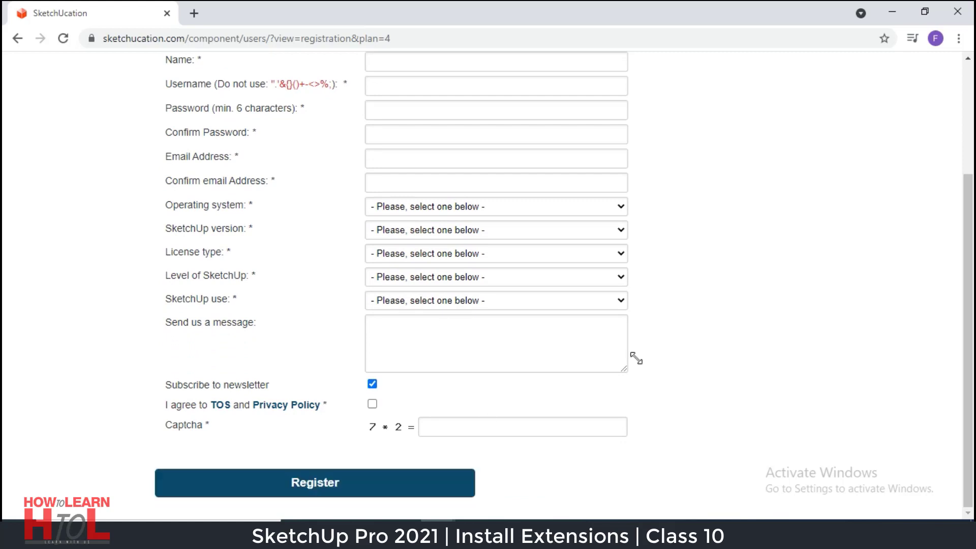
pyautogui.scroll(3, 686, 399)
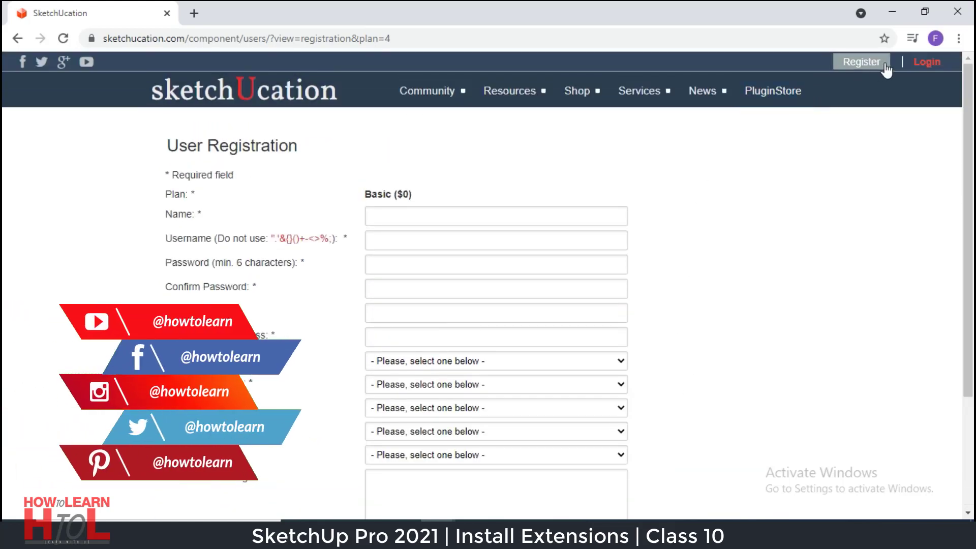
# Step: Log in to SketchUcation with the account's username and password, and open the PluginStore
pyautogui.click(927, 62)
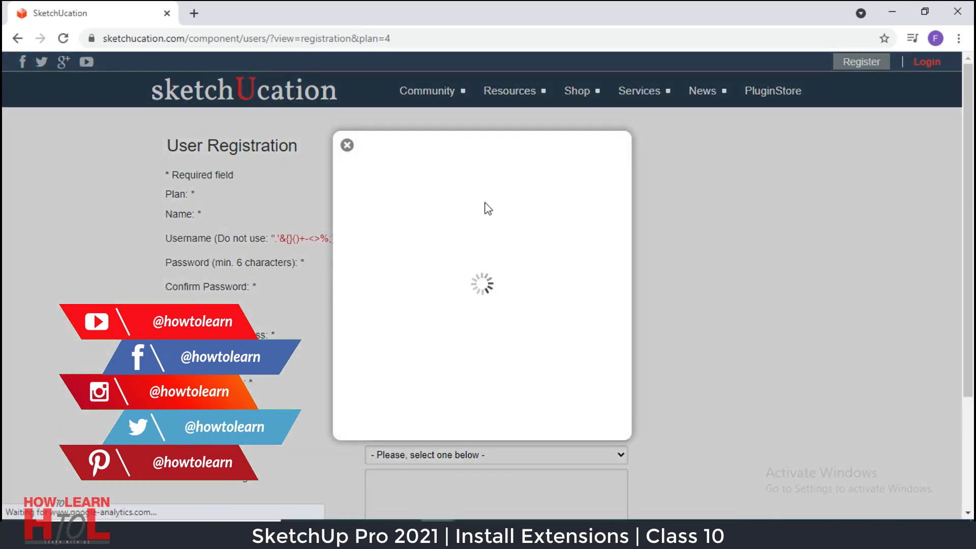
pyautogui.click(440, 230)
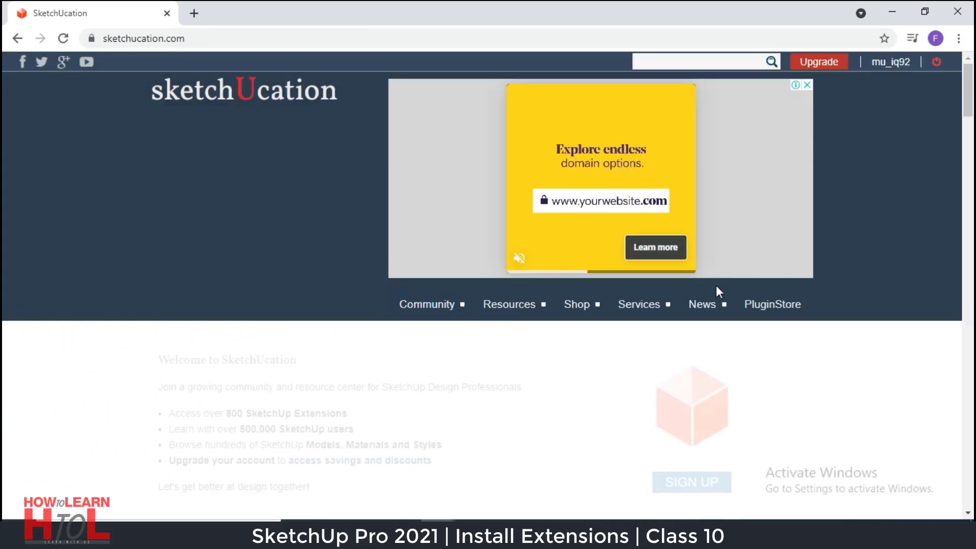
pyautogui.moveTo(712, 308)
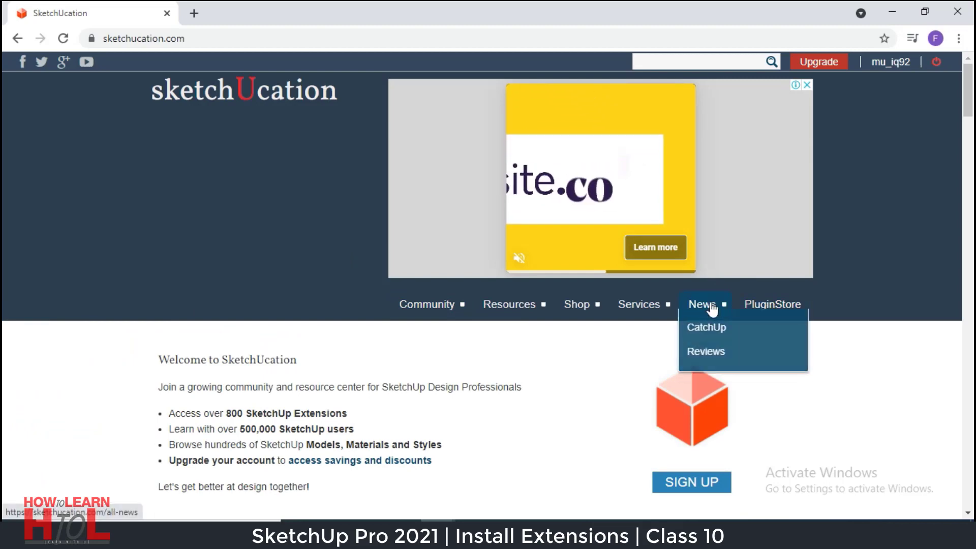
pyautogui.click(781, 306)
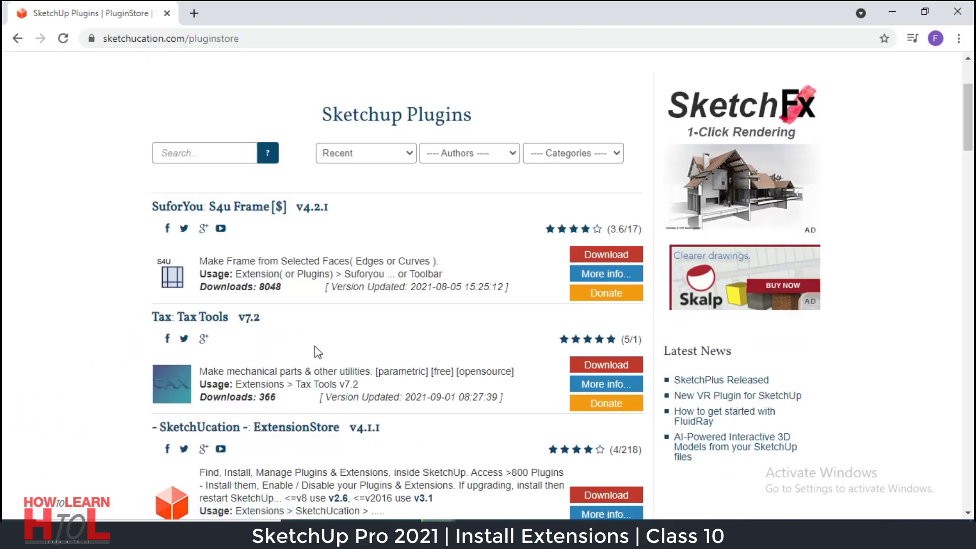
# Step: Browse the SketchUp plugin list and examine the sorting, author and category filters without changing them
pyautogui.scroll(-10, 315, 346)
pyautogui.scroll(5, 331, 383)
pyautogui.scroll(7, 331, 383)
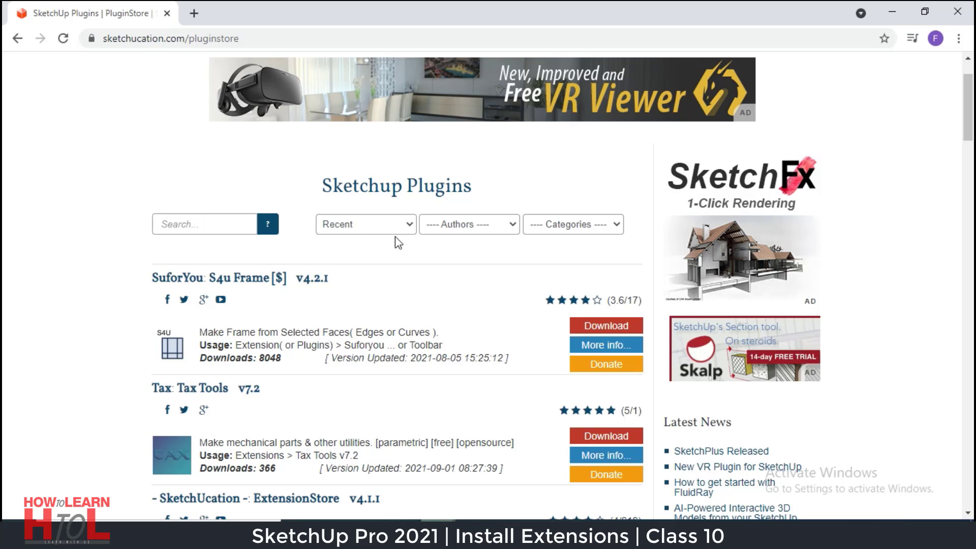
pyautogui.click(369, 227)
pyautogui.click(366, 224)
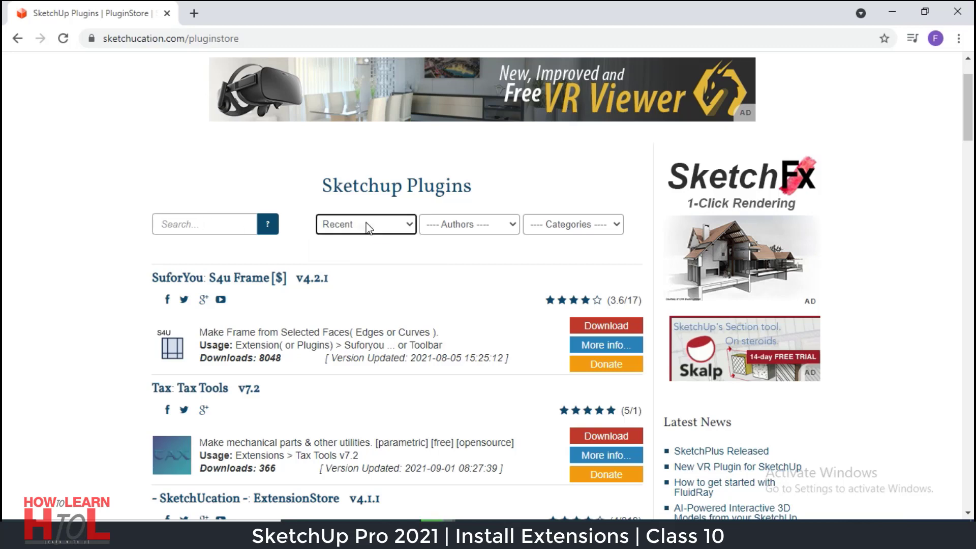
pyautogui.click(463, 225)
pyautogui.click(464, 225)
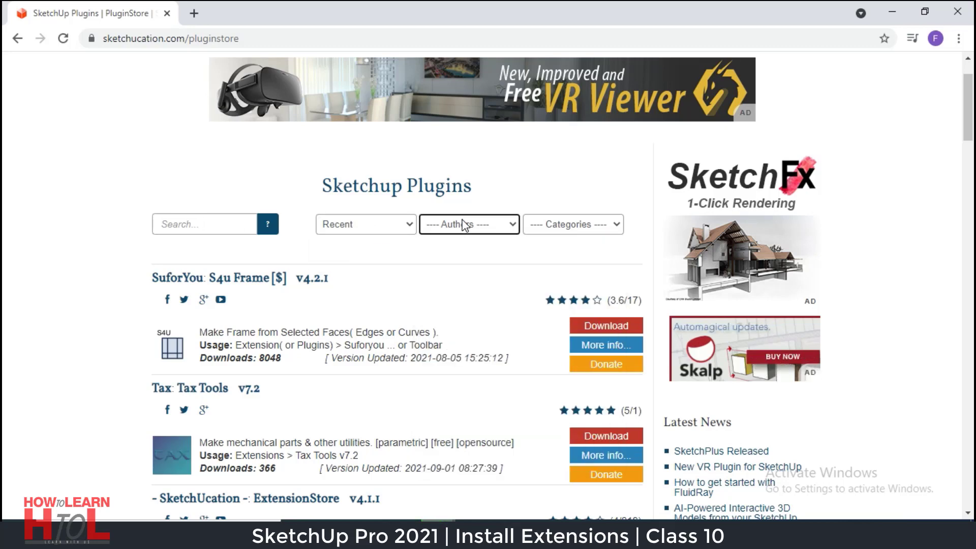
pyautogui.click(576, 222)
pyautogui.click(576, 222)
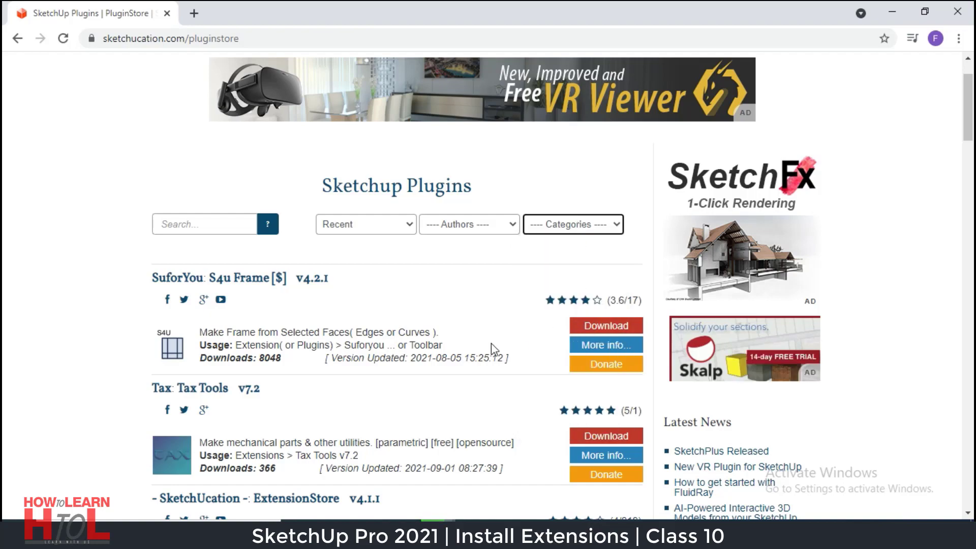
# Step: Find the MAJ Door plugin in the PluginStore list and open its detailed information page
pyautogui.scroll(-10, 492, 343)
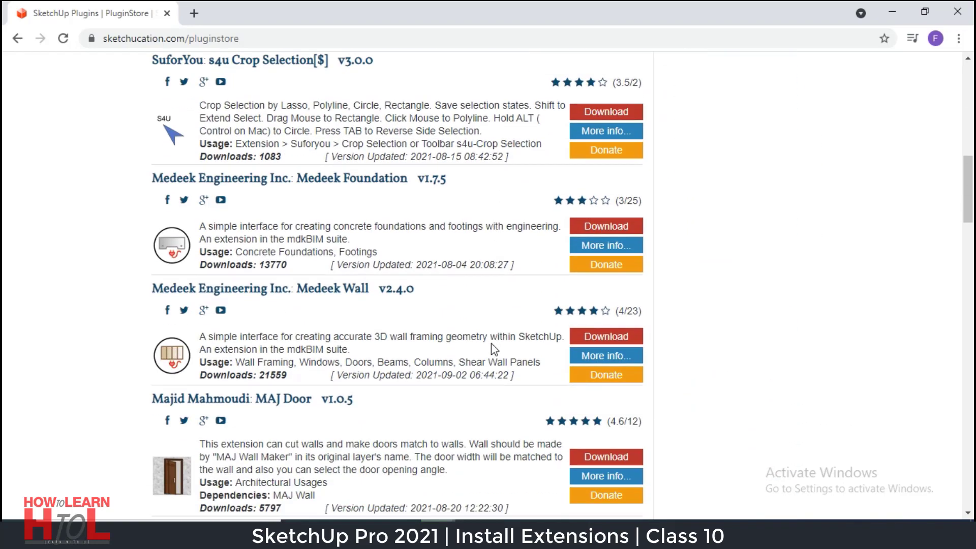
pyautogui.scroll(8, 491, 345)
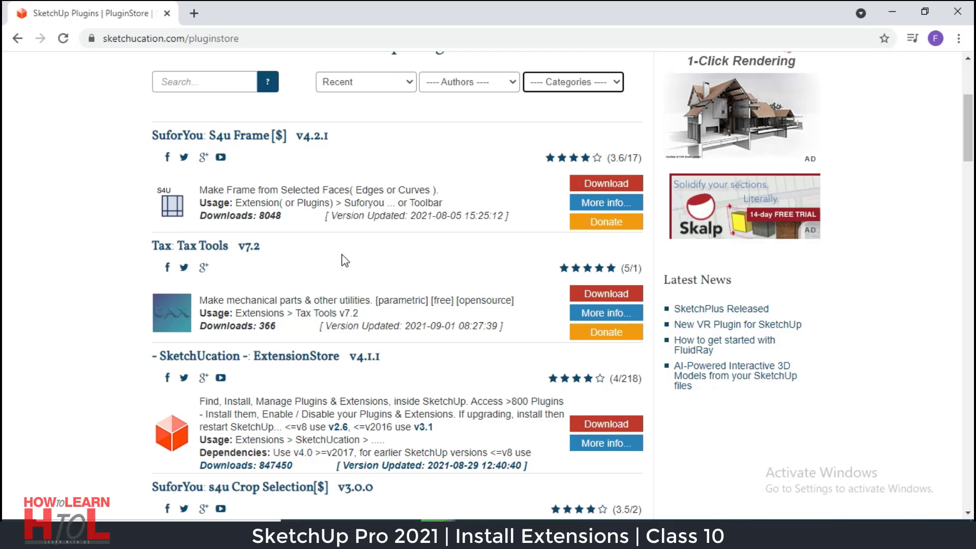
pyautogui.scroll(-7, 342, 254)
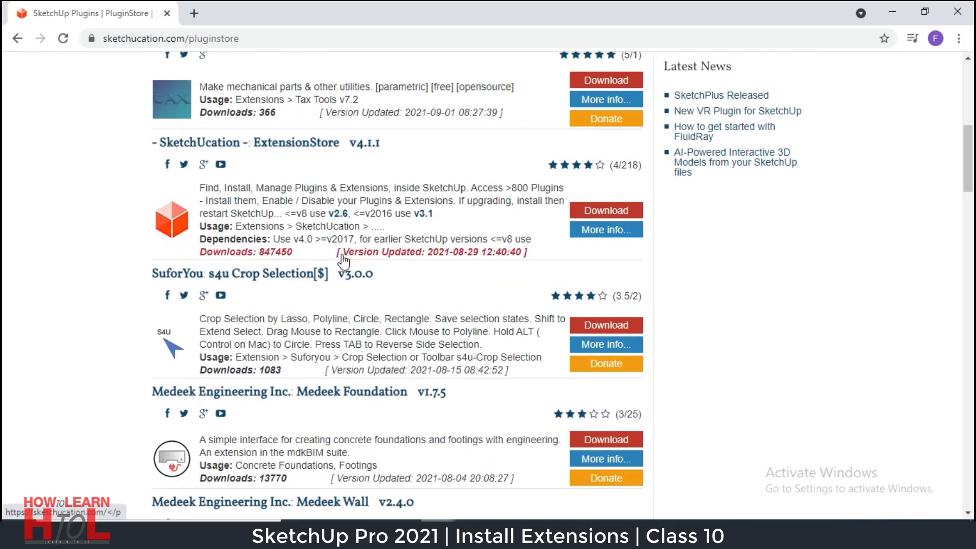
pyautogui.scroll(-6, 342, 260)
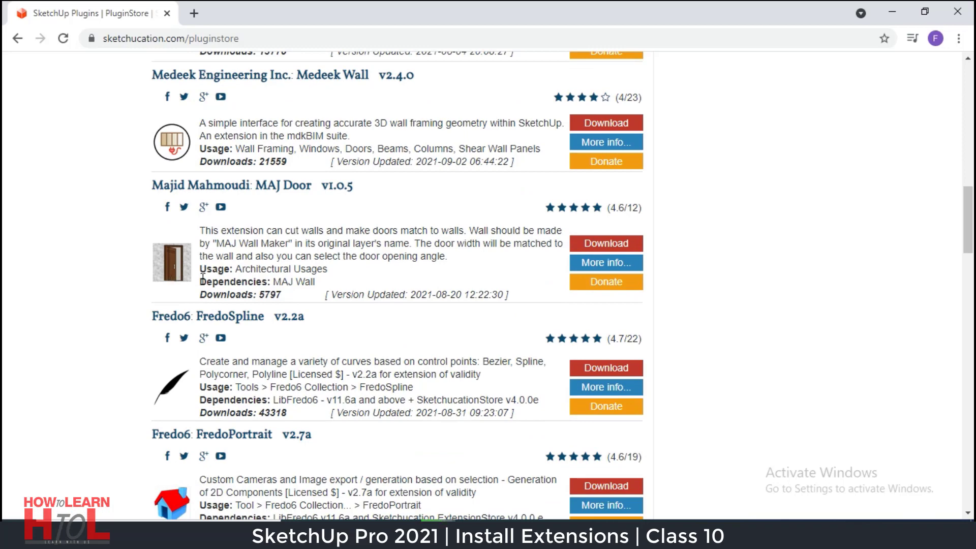
pyautogui.click(603, 262)
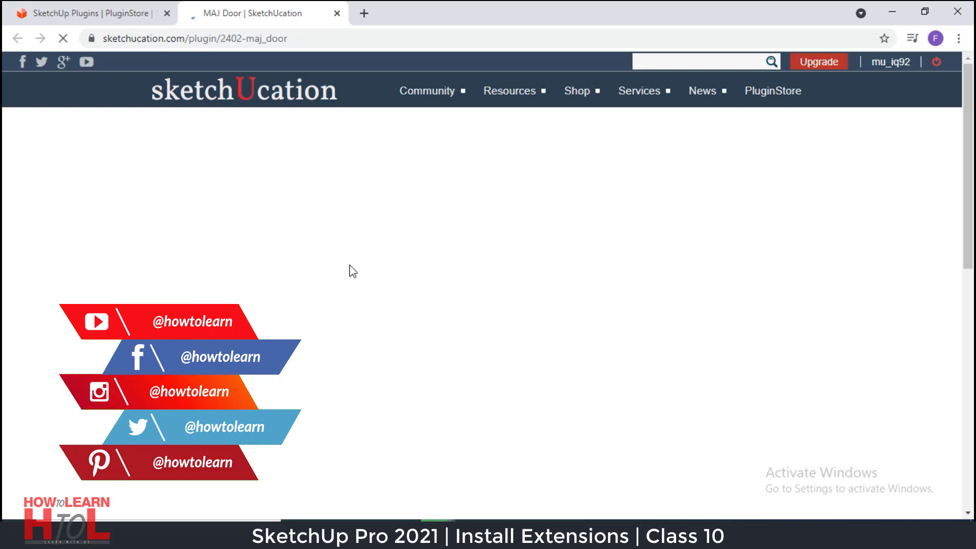
# Step: Review the MAJ Door page's preview video, SketchUp compatibility, dependencies, download option and overview text
pyautogui.scroll(-3, 349, 264)
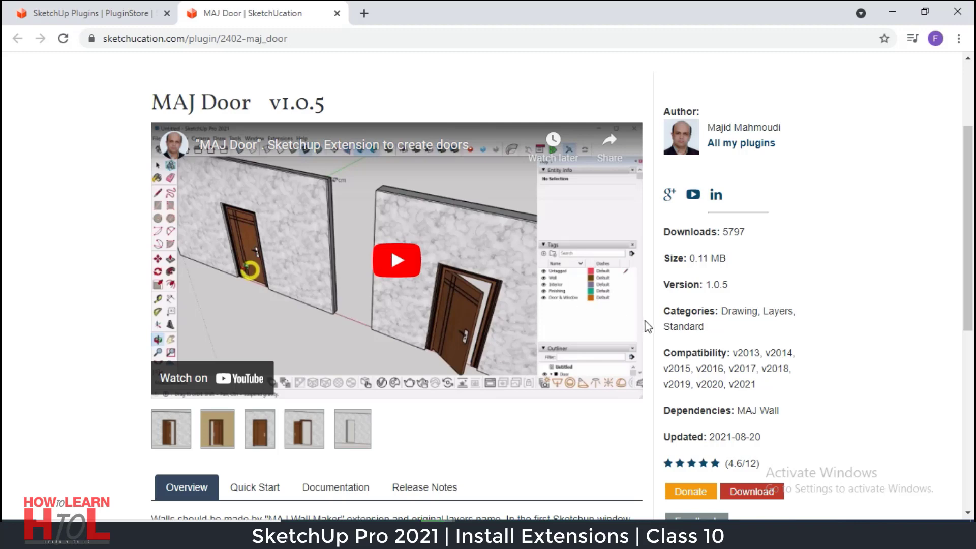
pyautogui.scroll(-1, 710, 343)
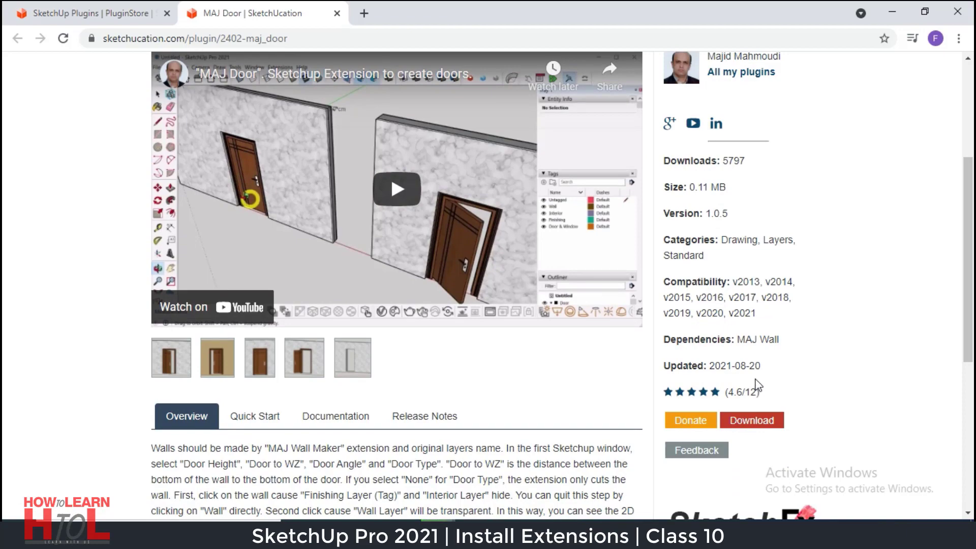
pyautogui.scroll(-2, 694, 239)
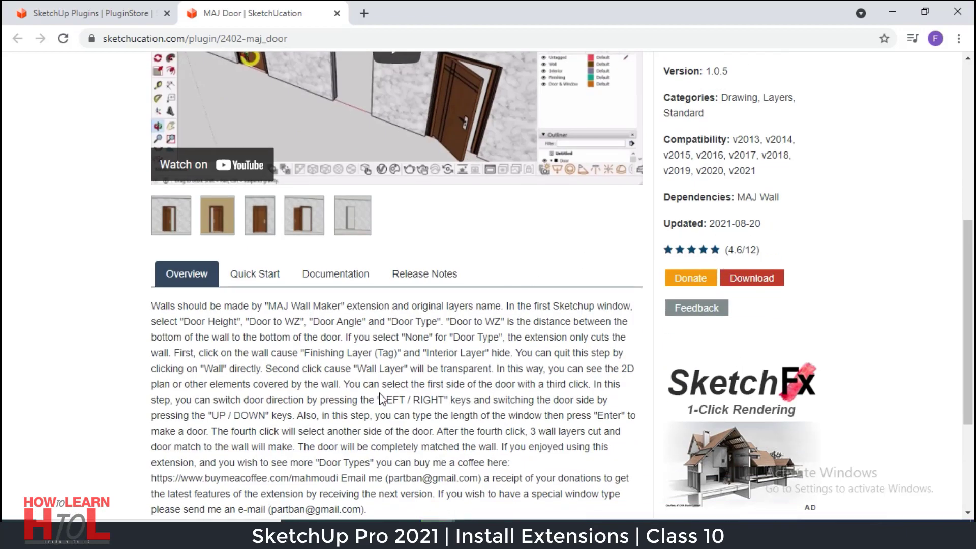
pyautogui.scroll(-1, 744, 235)
pyautogui.scroll(3, 732, 350)
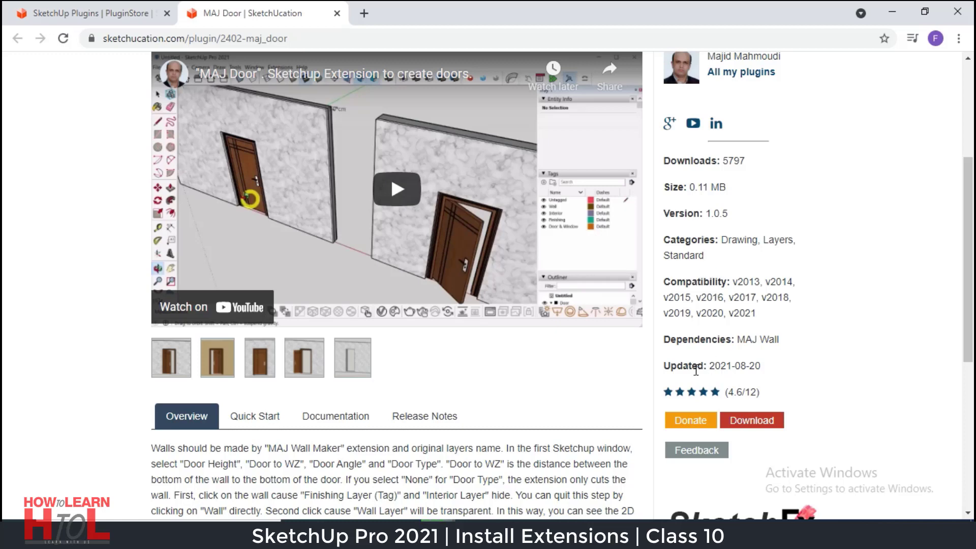
pyautogui.scroll(2, 463, 422)
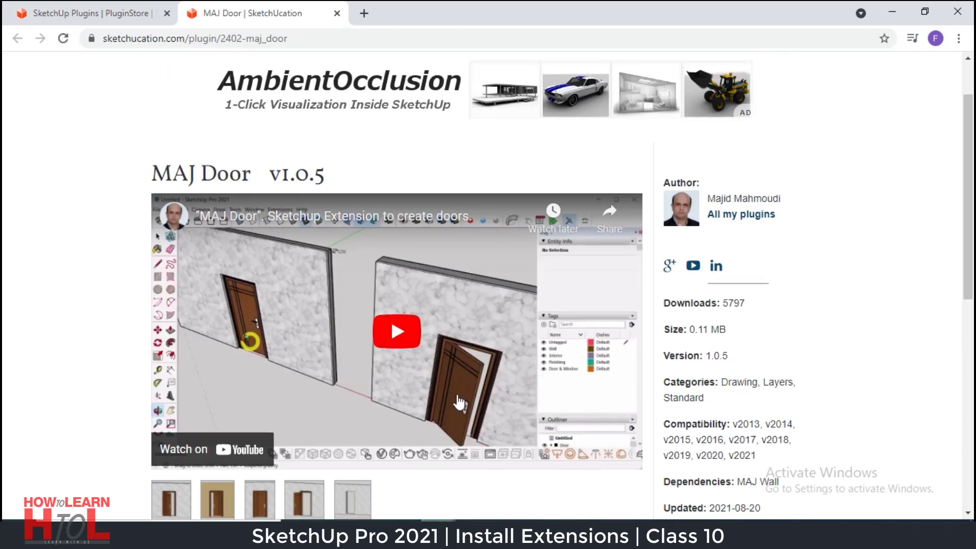
pyautogui.scroll(-2, 460, 403)
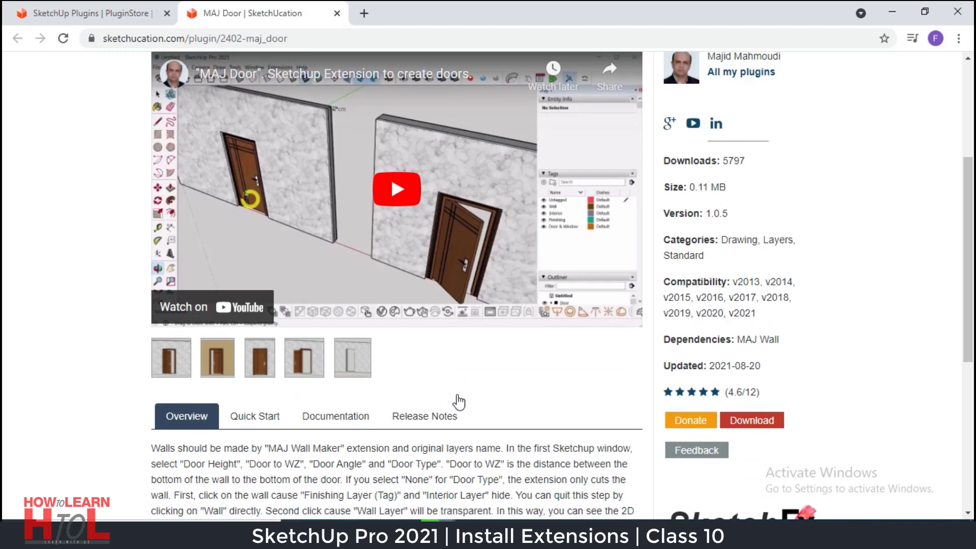
# Step: Download the MAJ Door plugin's .rbz file, version 1.0.5, from its PluginStore page
pyautogui.scroll(3, 712, 228)
pyautogui.scroll(-4, 661, 315)
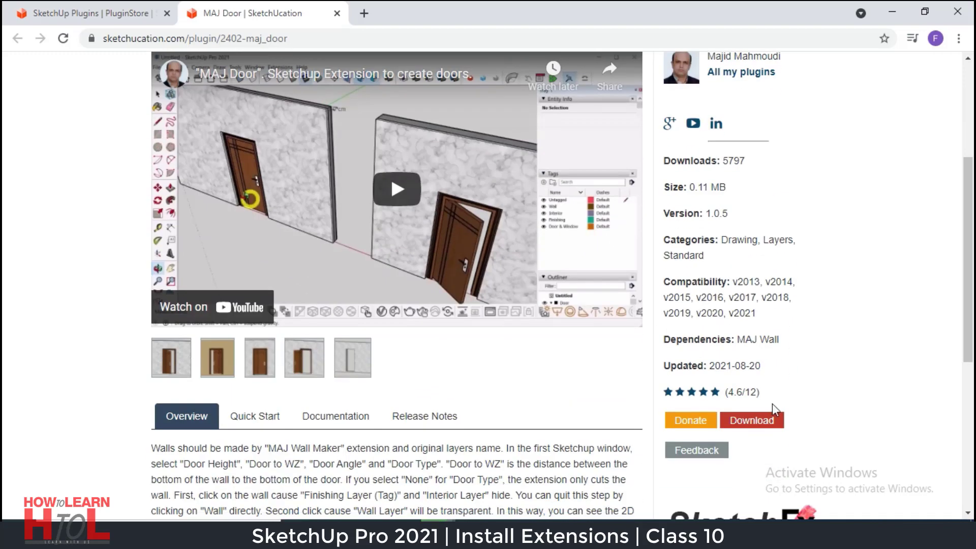
pyautogui.click(743, 432)
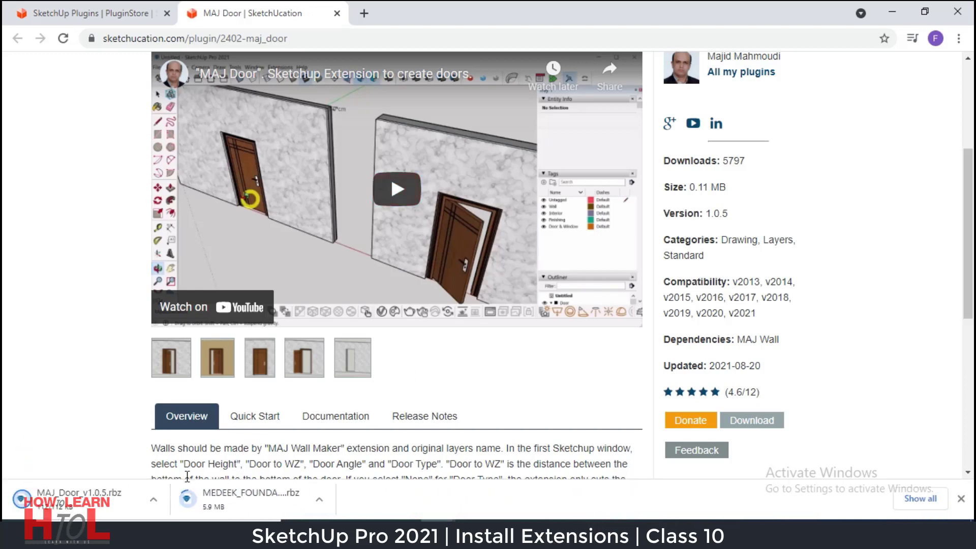
pyautogui.rightClick(79, 501)
pyautogui.click(138, 463)
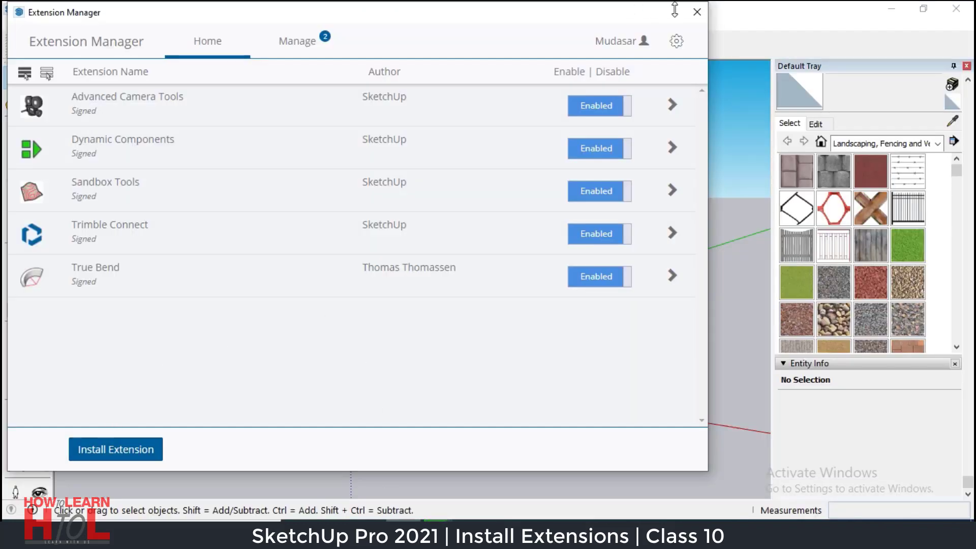
# Step: Switch to SketchUp and install MAJ_Door_v1.0.5.rbz from the Downloads folder through a reopened Extension Manager, then close the manager
pyautogui.click(697, 11)
pyautogui.click(190, 27)
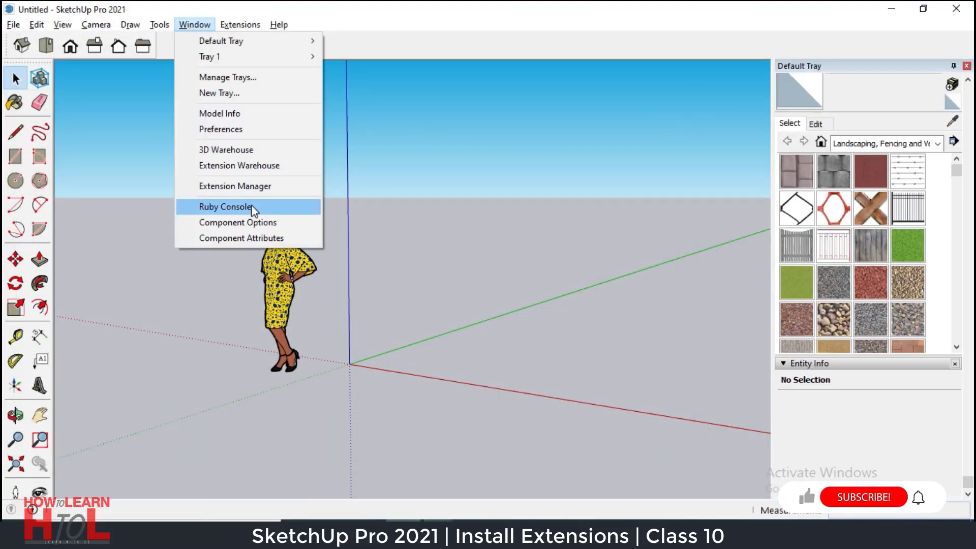
pyautogui.click(257, 187)
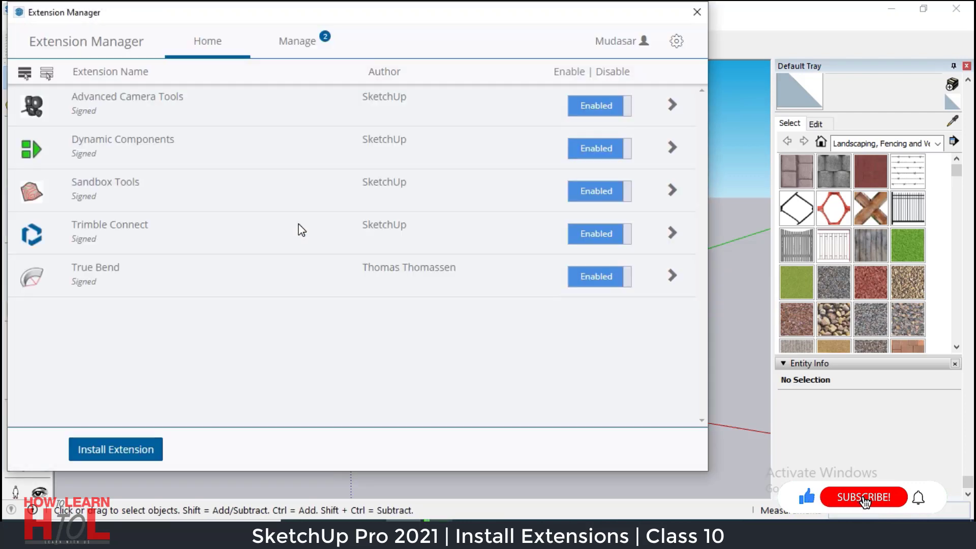
pyautogui.click(116, 449)
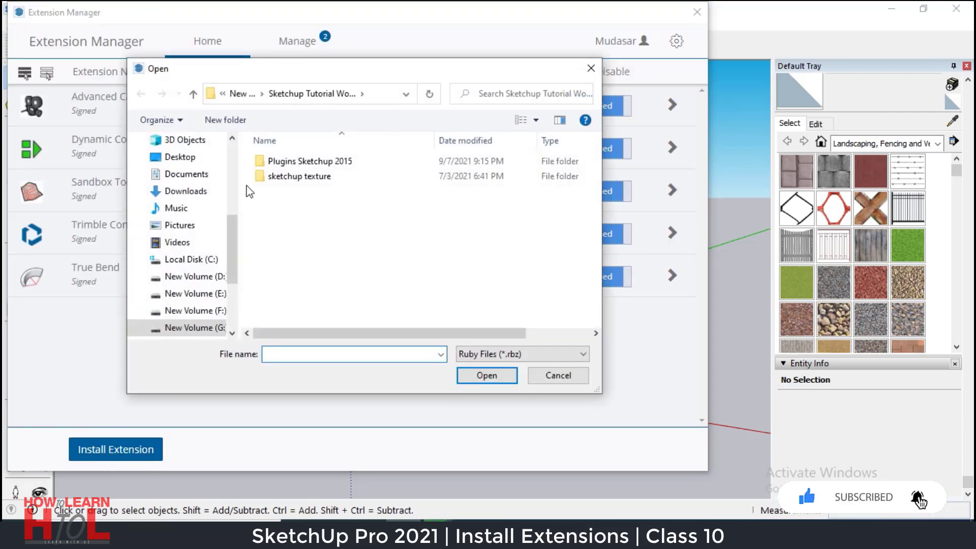
pyautogui.click(189, 174)
pyautogui.click(183, 192)
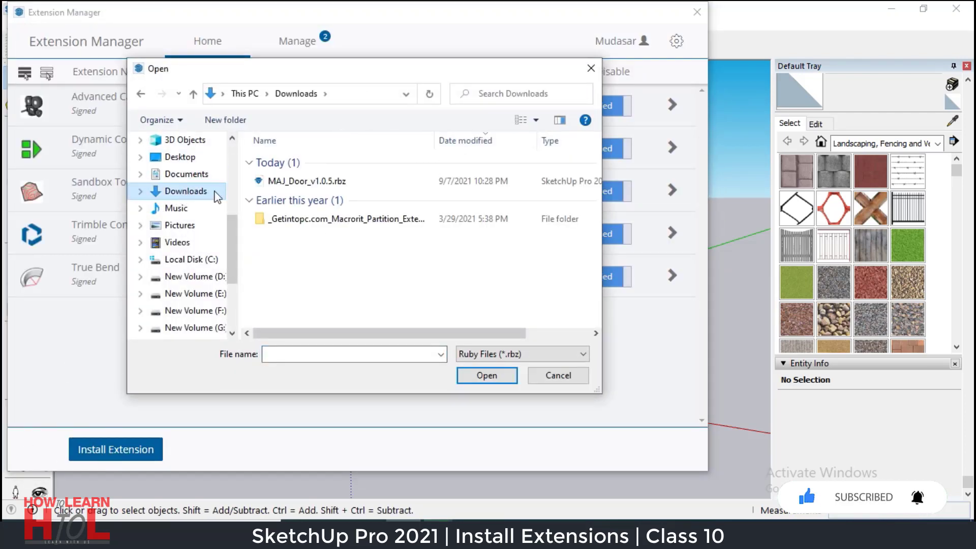
pyautogui.click(337, 184)
pyautogui.click(487, 376)
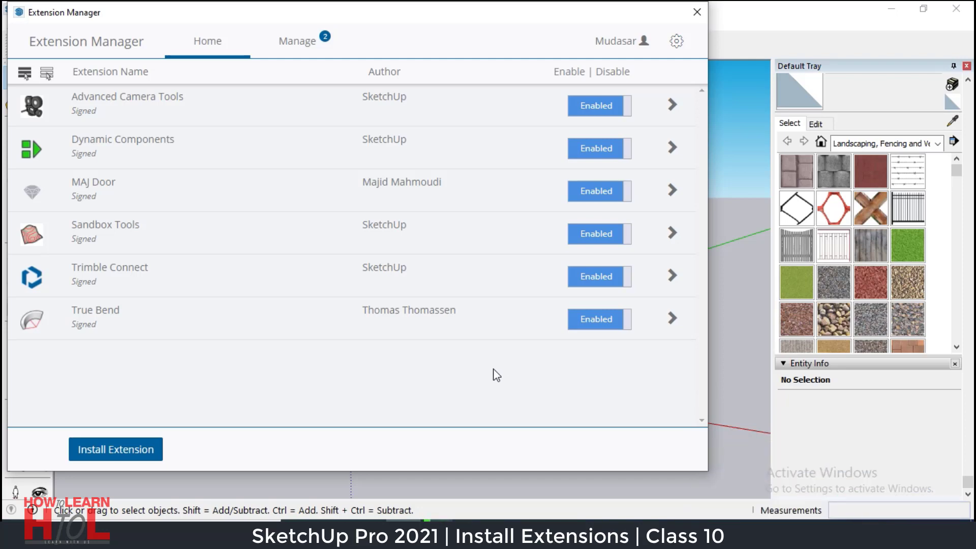
pyautogui.click(697, 12)
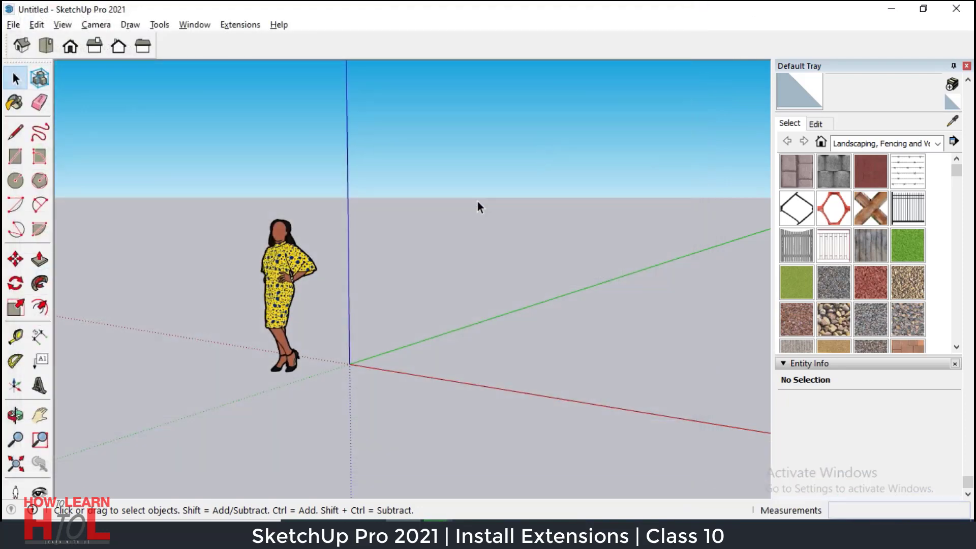